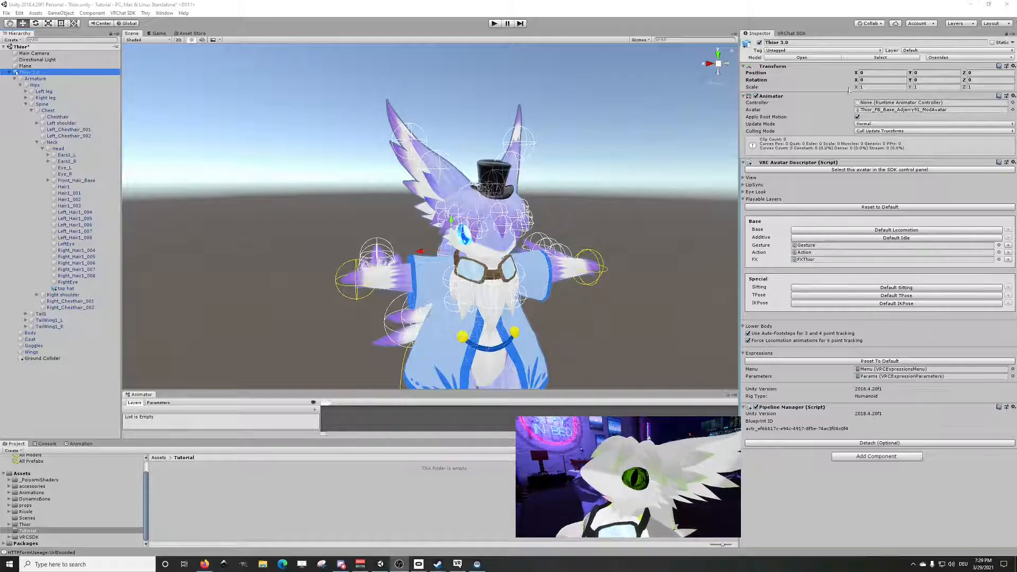
Step: Open the VRChat SDK builder and auto-fix the avatar's mipmapped textures that lack Streaming Mip Maps
{"action": "left_click", "coordinate": [604, 216]}
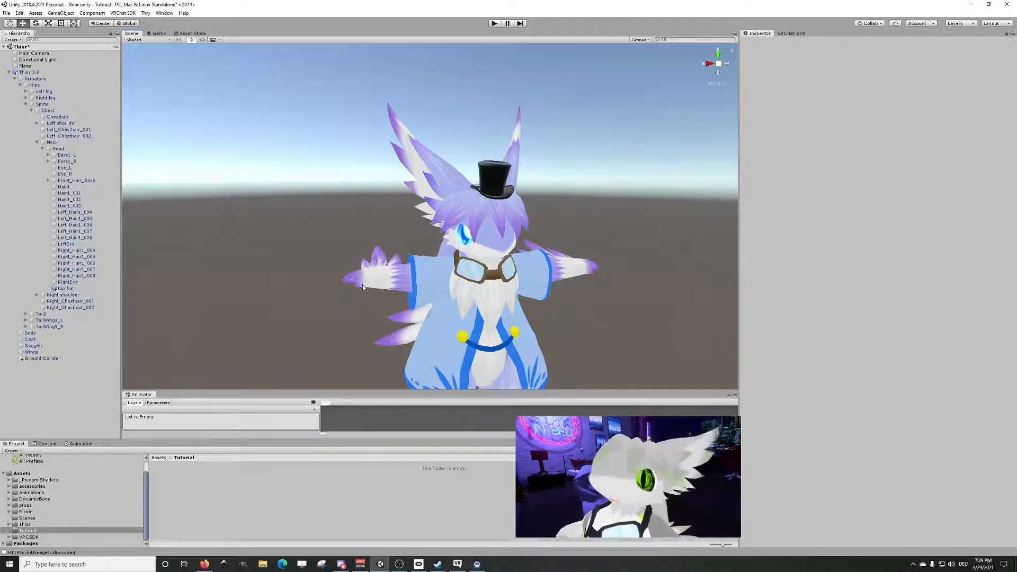
{"action": "left_click", "coordinate": [33, 531]}
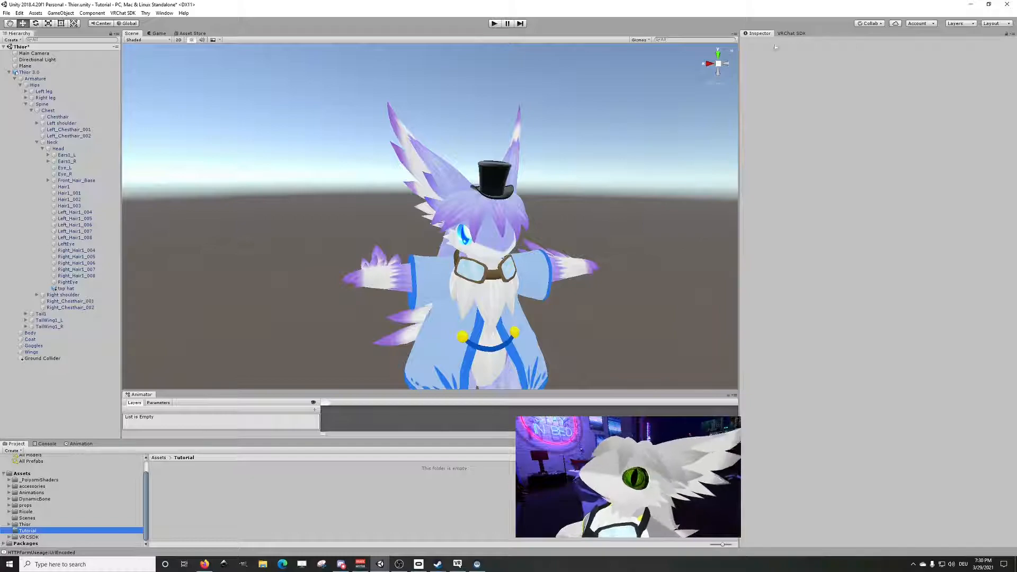
{"action": "left_click", "coordinate": [789, 33]}
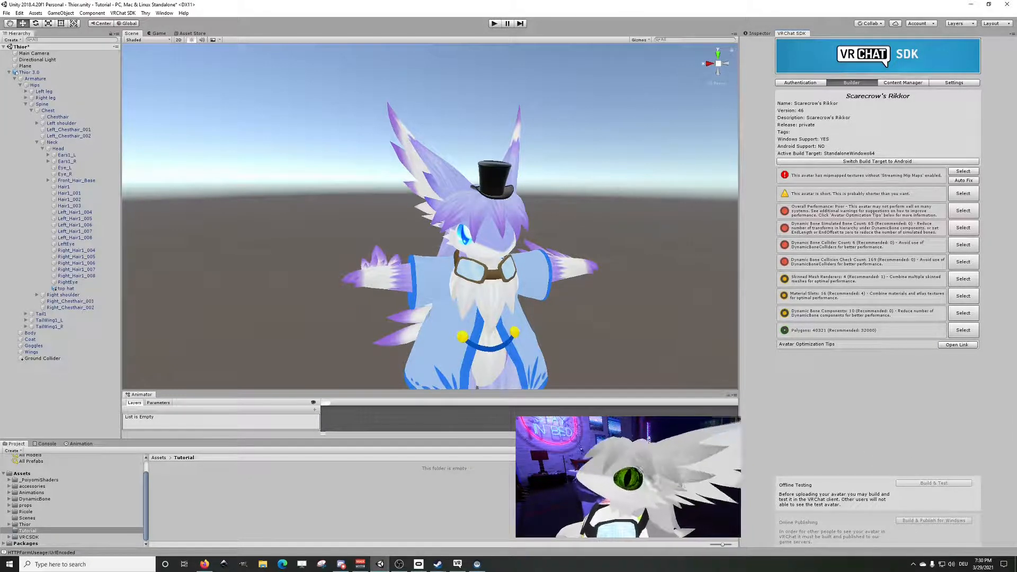
{"action": "left_click", "coordinate": [962, 180]}
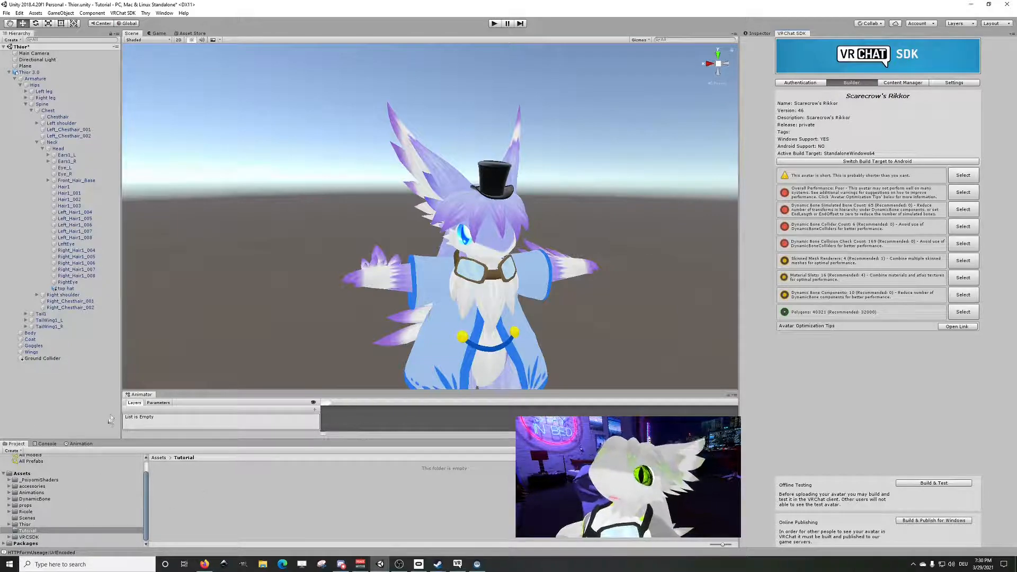
Step: Deactivate the top hat object under the avatar's Head bone
{"action": "left_click", "coordinate": [81, 287]}
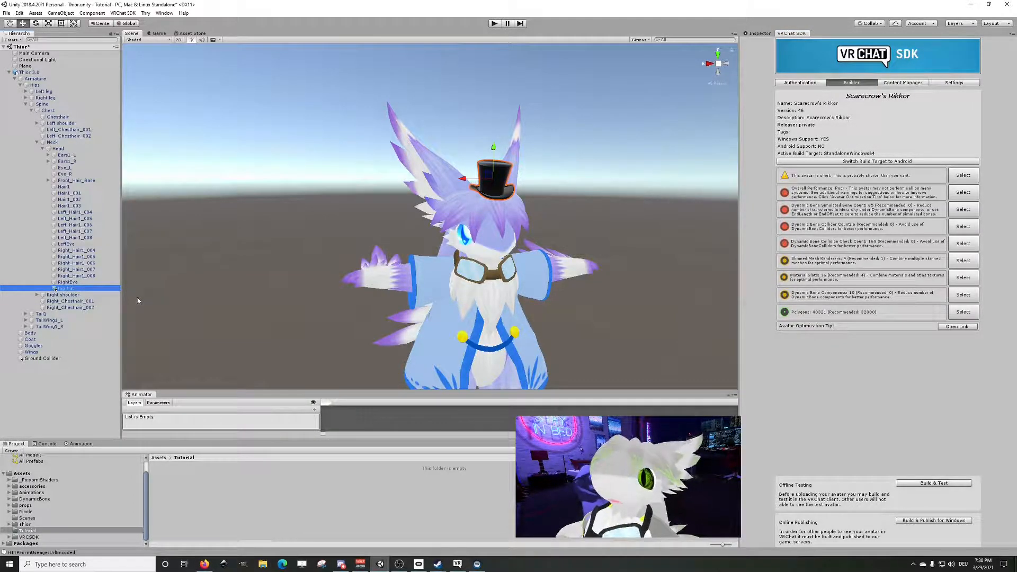
{"action": "left_click", "coordinate": [771, 33]}
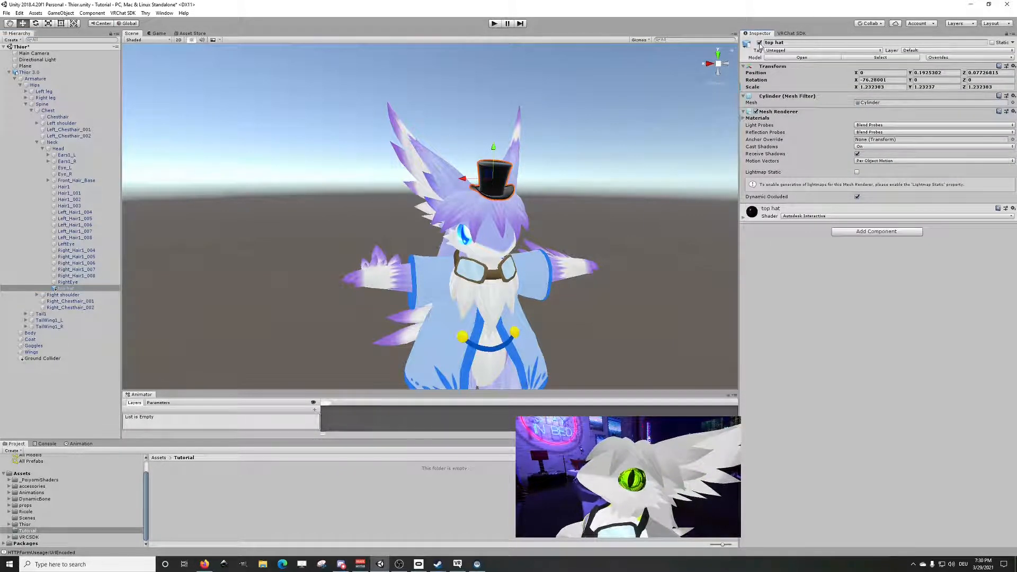
{"action": "left_click", "coordinate": [759, 43]}
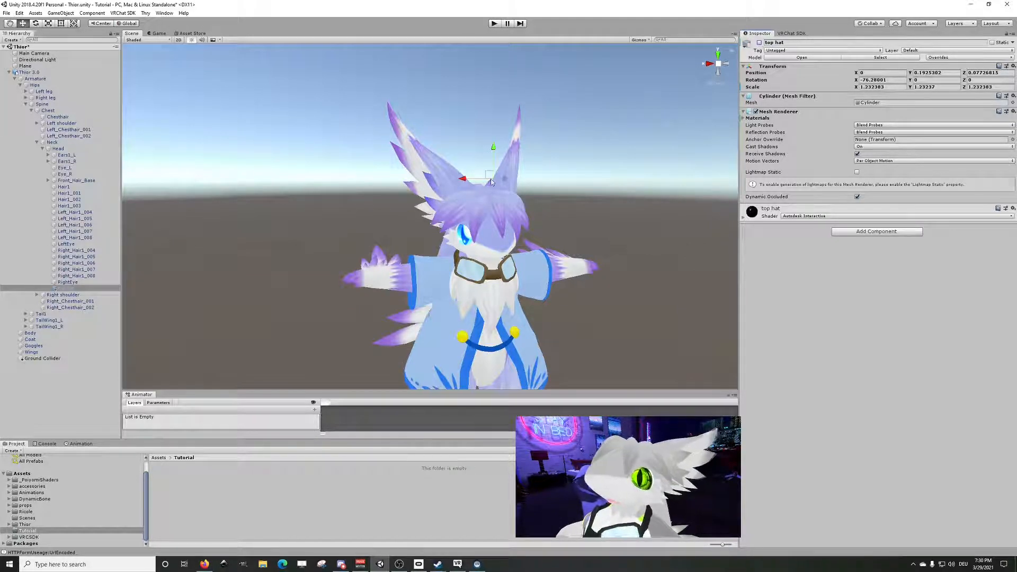
Step: Collapse the Thior 3.0 avatar's hierarchy and duplicate the avatar in the scene
{"action": "left_click", "coordinate": [8, 72]}
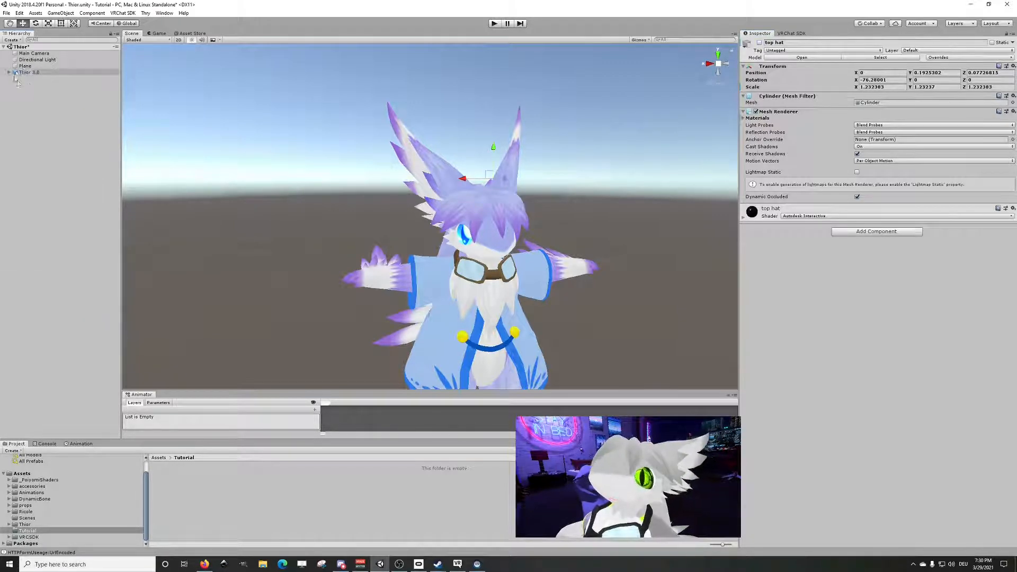
{"action": "left_click", "coordinate": [30, 75]}
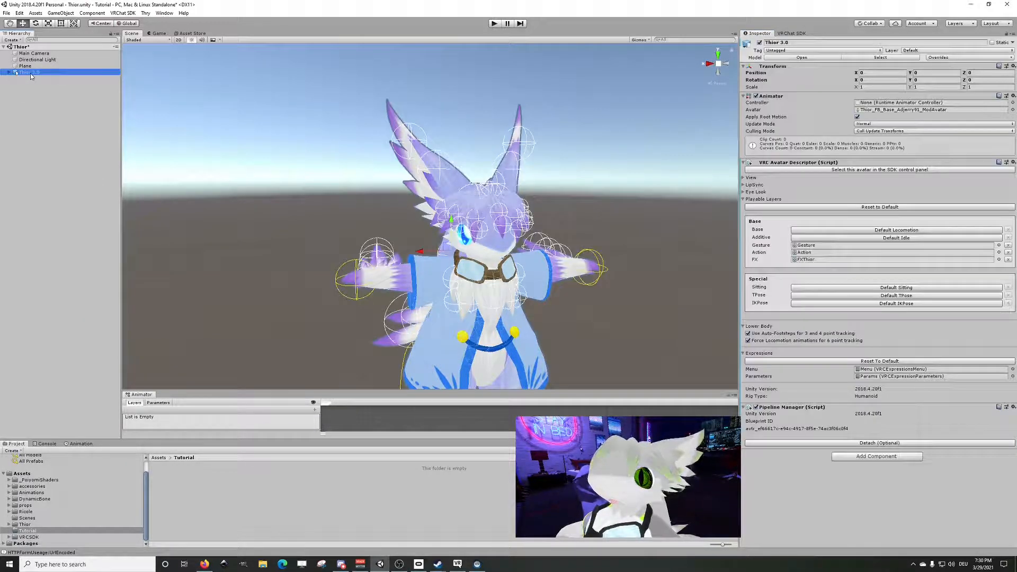
{"action": "key", "text": "ctrl+d"}
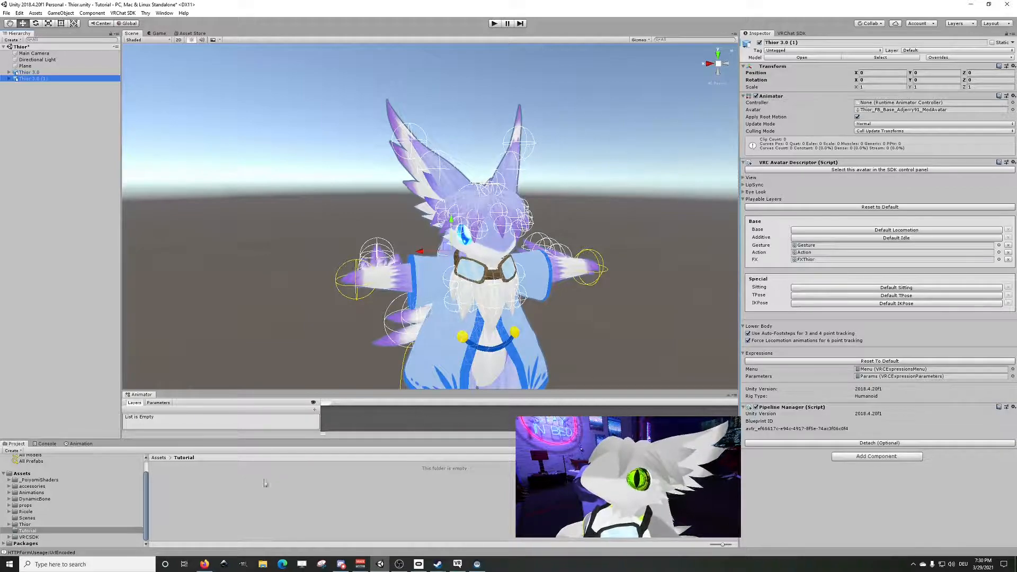
Step: Create an Animator Controller named test in the Tutorial folder
{"action": "left_click", "coordinate": [35, 531]}
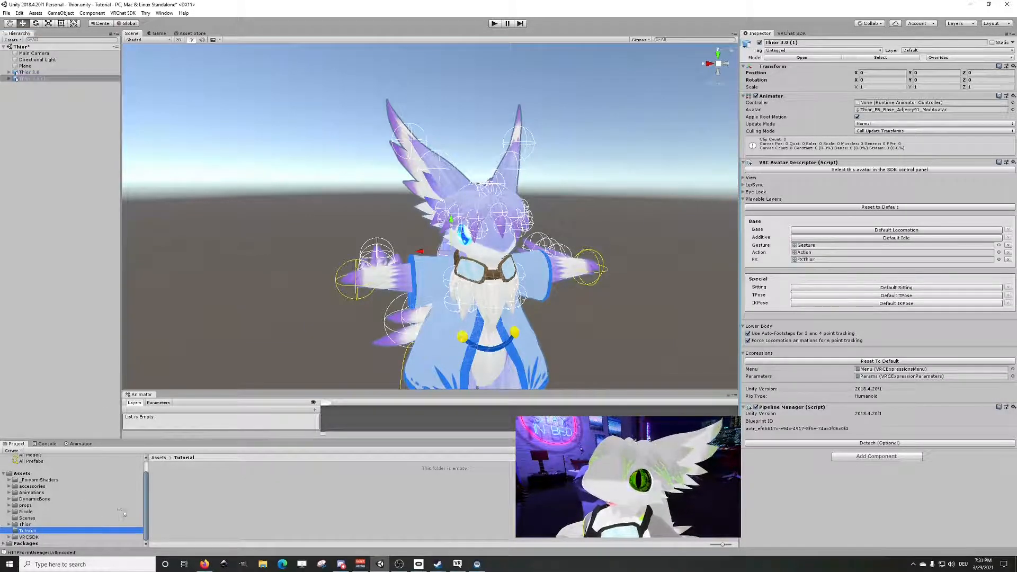
{"action": "right_click", "coordinate": [189, 490]}
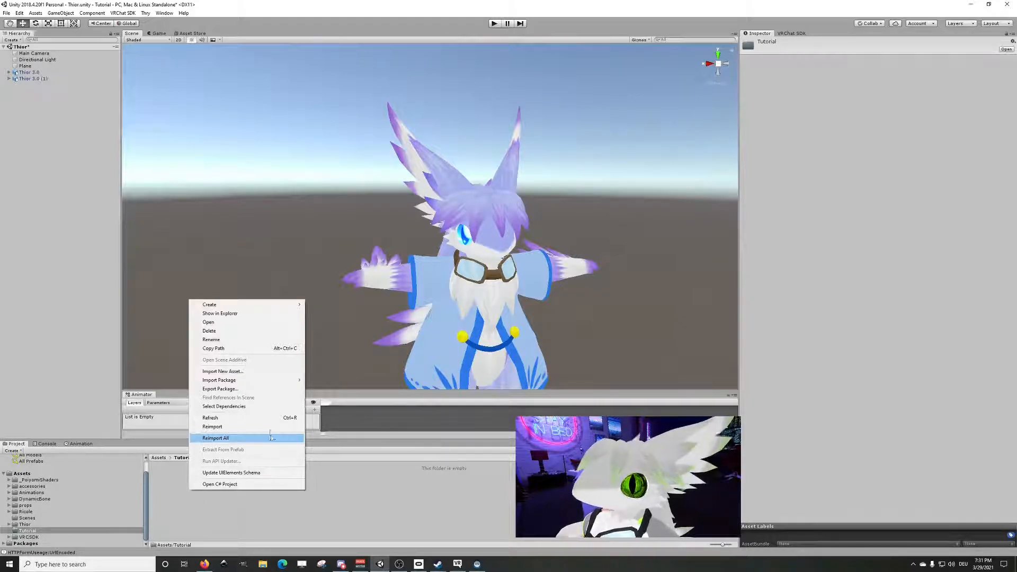
{"action": "mouse_move", "coordinate": [241, 306]}
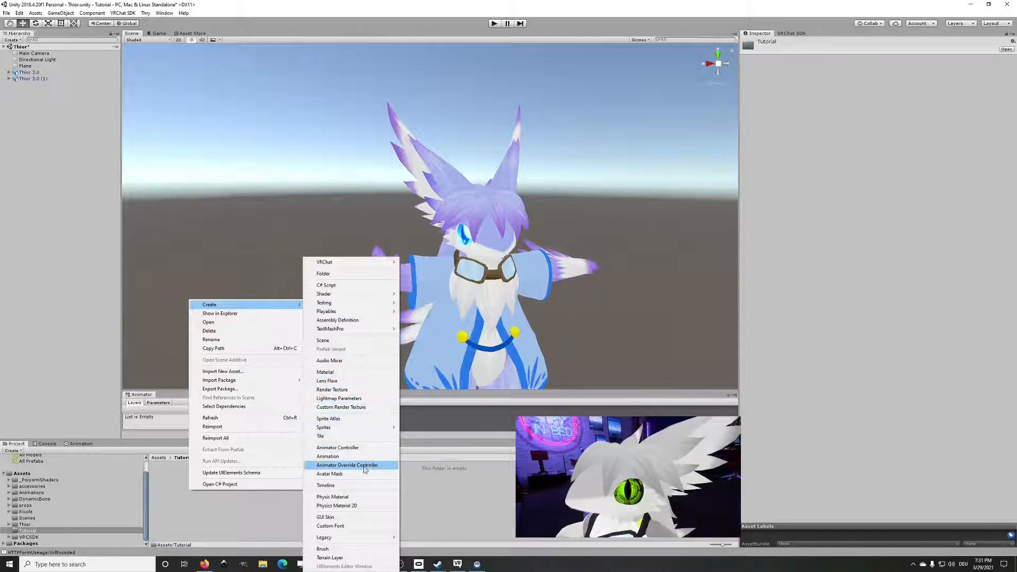
{"action": "left_click", "coordinate": [343, 448]}
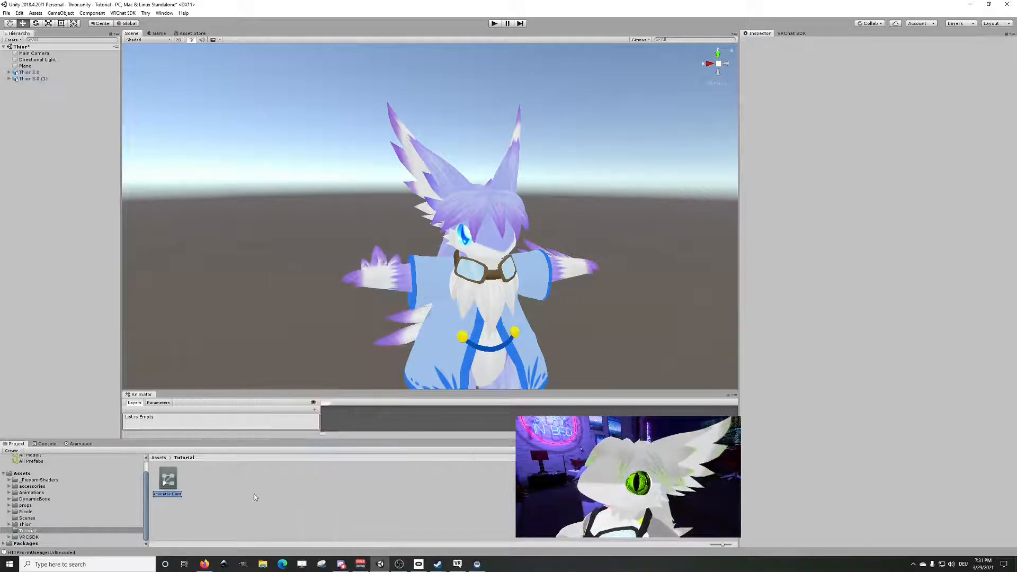
{"action": "type", "text": "test"}
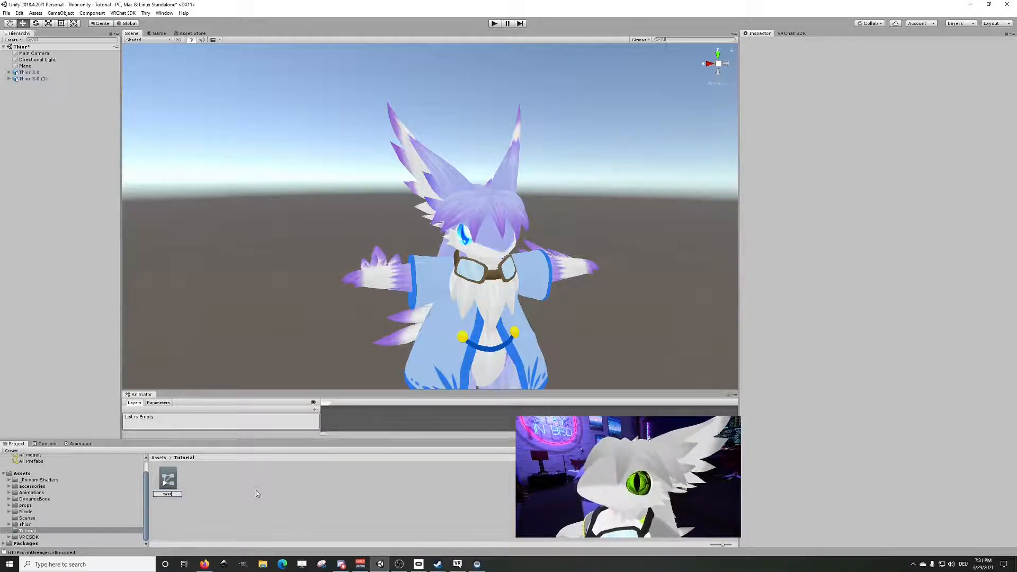
{"action": "key", "text": "Return"}
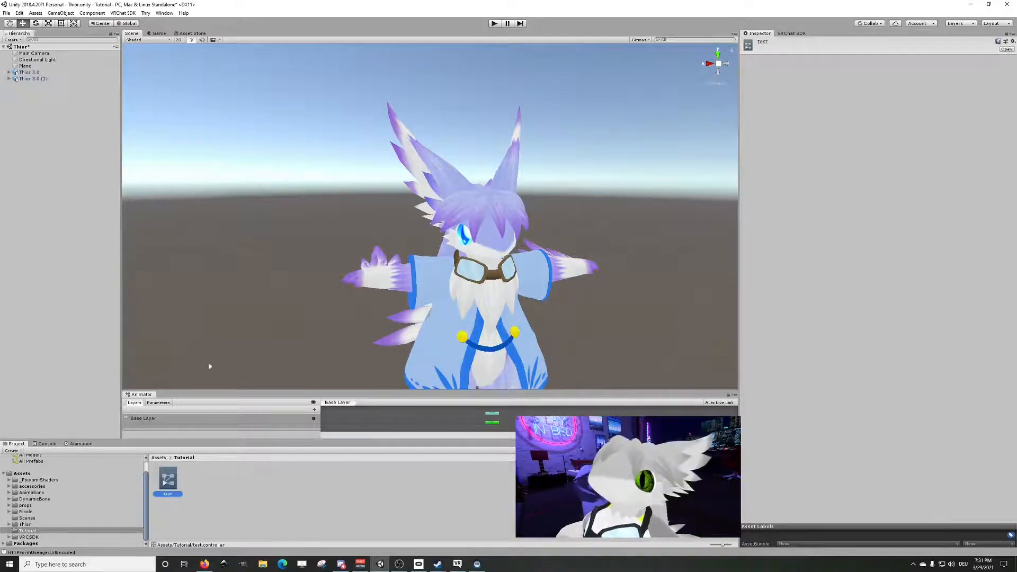
Step: Deactivate the original Thior 3.0 avatar and assign the test controller to the duplicate's Animator
{"action": "left_click", "coordinate": [37, 79]}
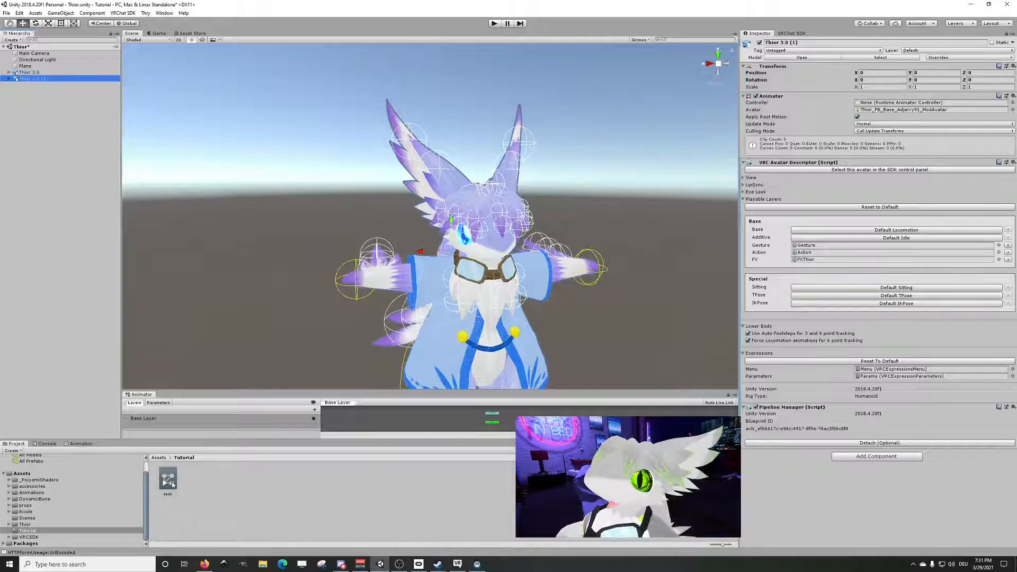
{"action": "left_click", "coordinate": [29, 72]}
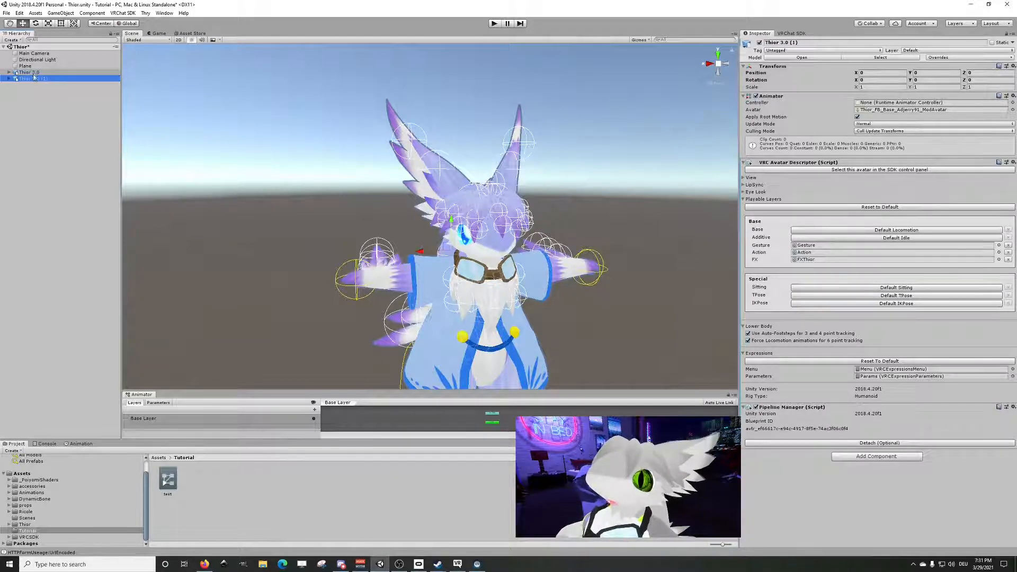
{"action": "left_click", "coordinate": [759, 43]}
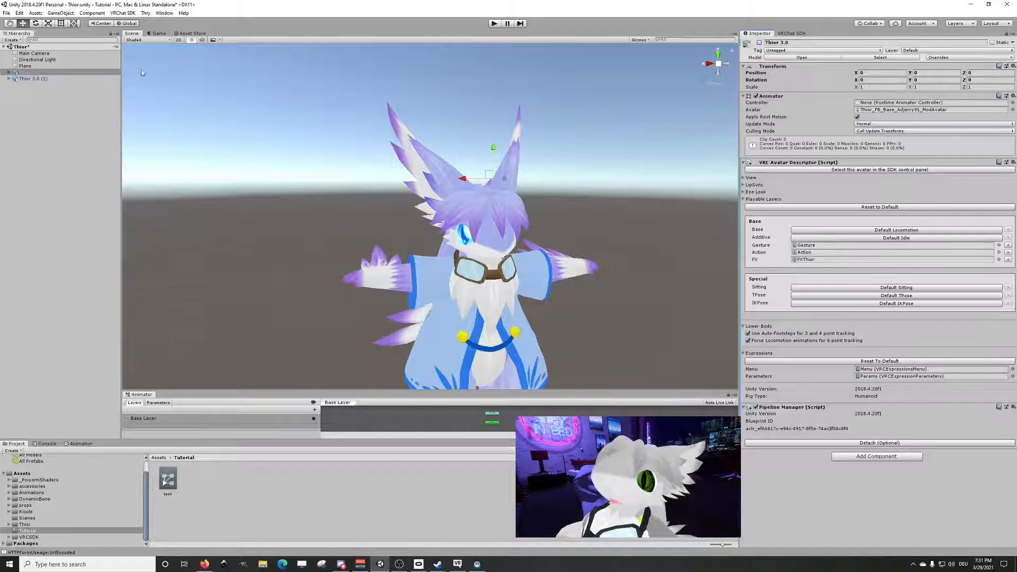
{"action": "left_click", "coordinate": [33, 78]}
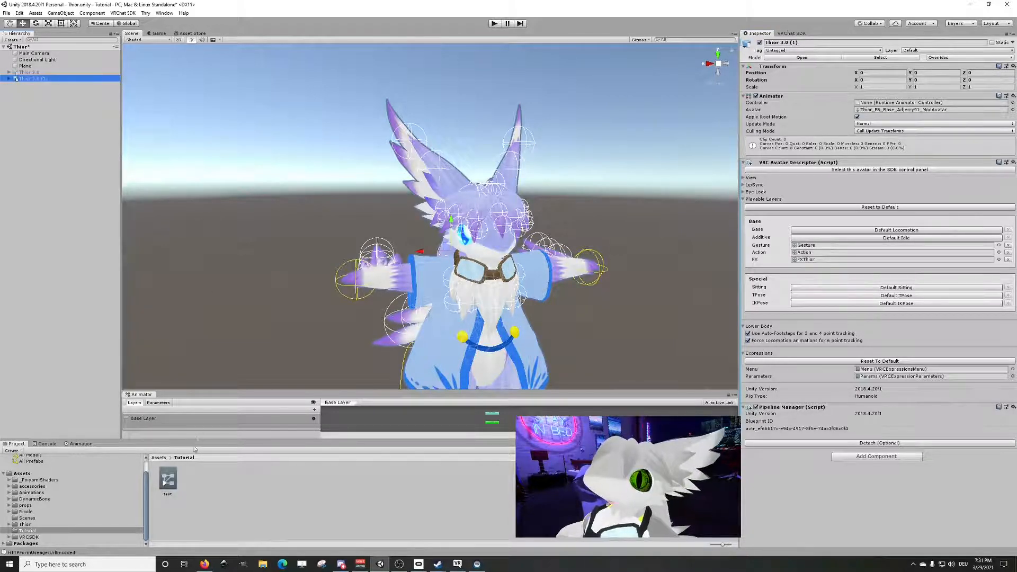
{"action": "left_click_drag", "start_coordinate": [168, 481], "coordinate": [887, 108]}
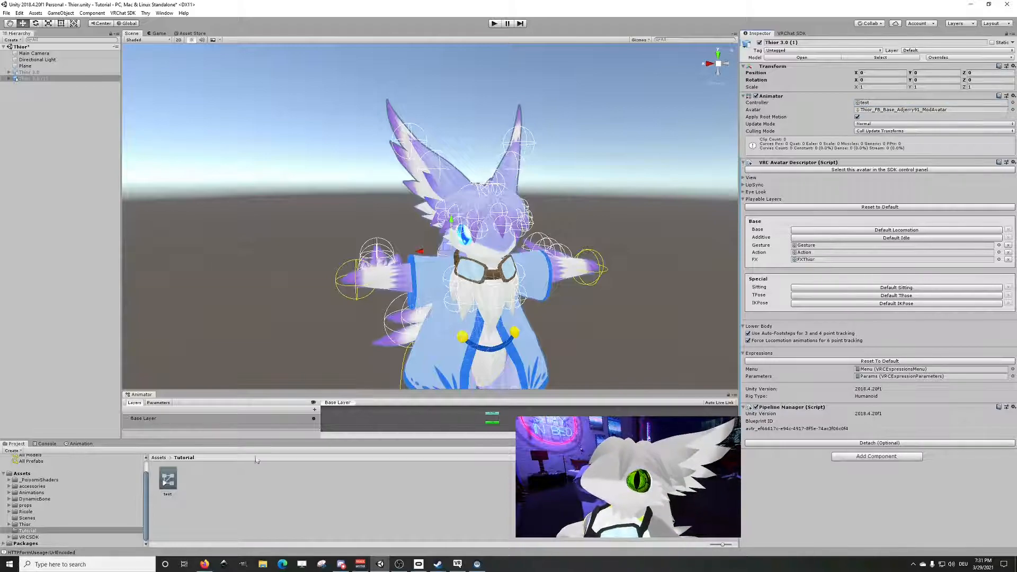
Step: Create an animation clip named TopHatON in the Tutorial folder
{"action": "right_click", "coordinate": [232, 483]}
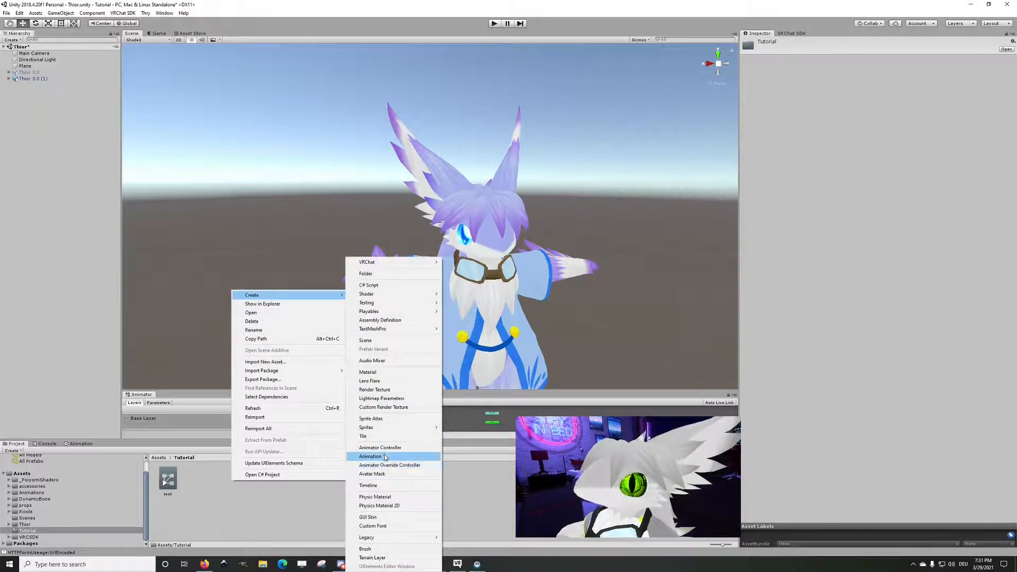
{"action": "left_click", "coordinate": [384, 456]}
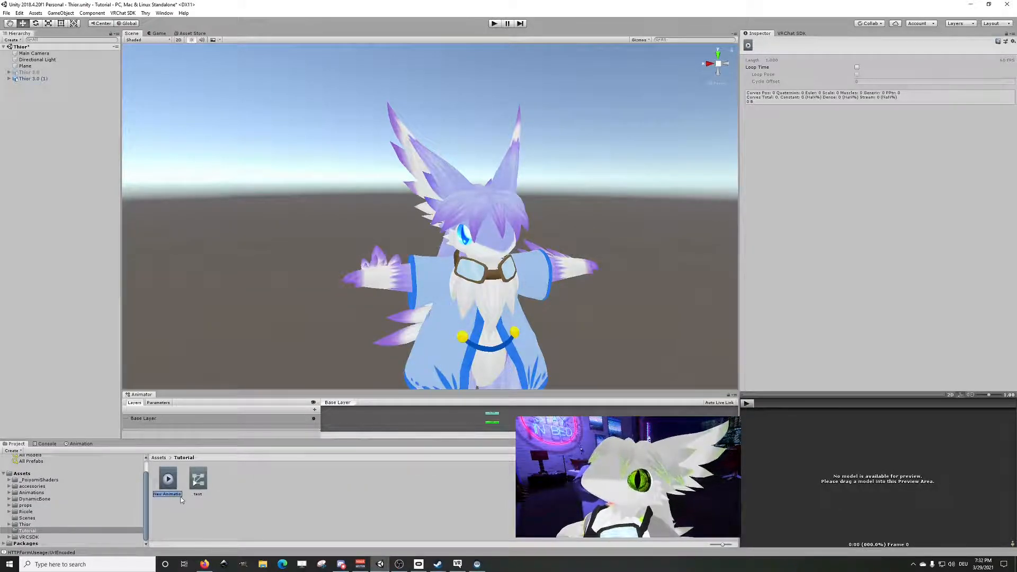
{"action": "type", "text": "T"}
{"action": "type", "text": "opHa"}
{"action": "type", "text": "tG"}
{"action": "type", "text": "ff"}
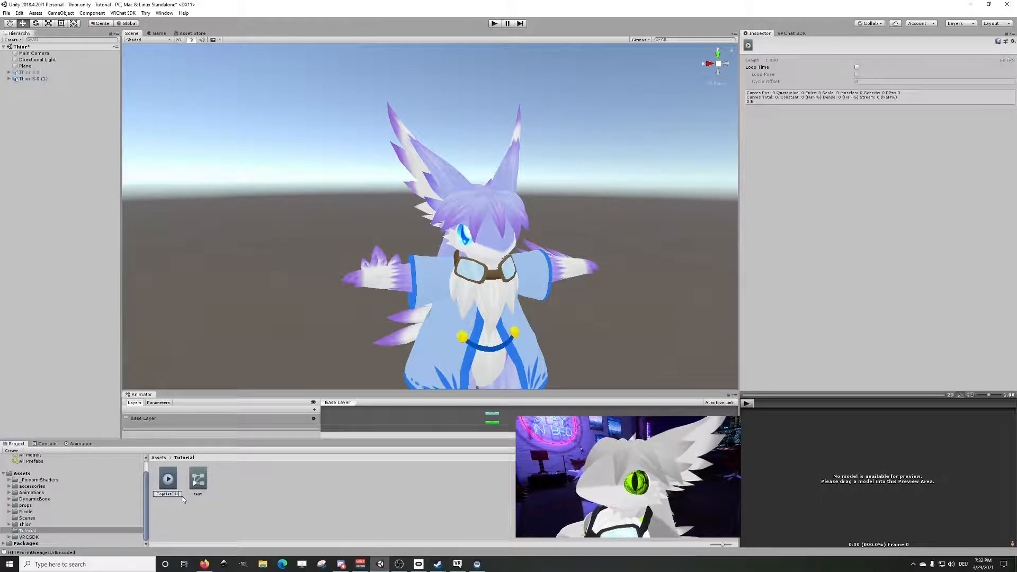
{"action": "key", "text": "Return"}
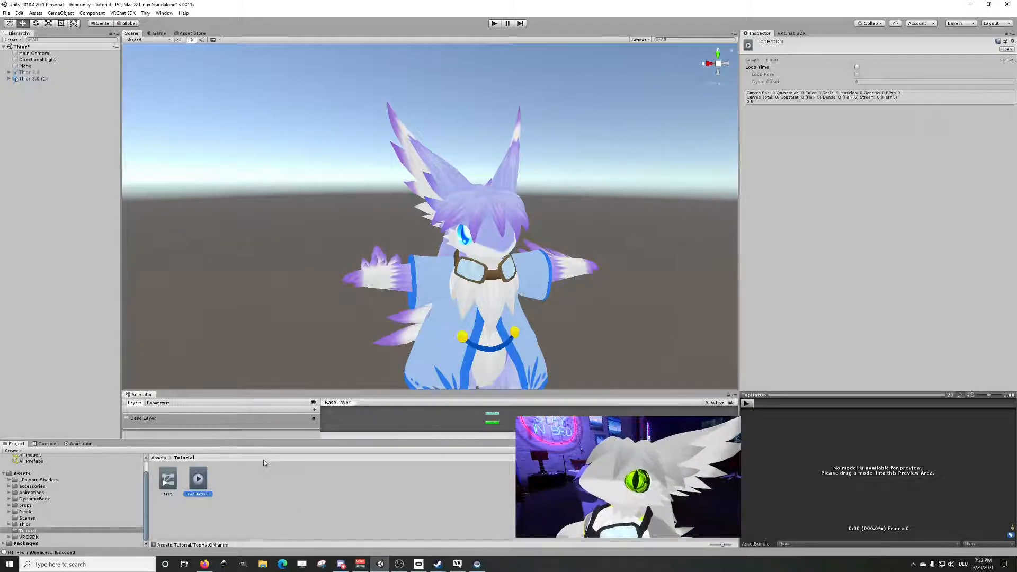
Step: Open the test controller in an enlarged Animator view and add the TopHatON clip as a state on the Base Layer
{"action": "left_click", "coordinate": [25, 79]}
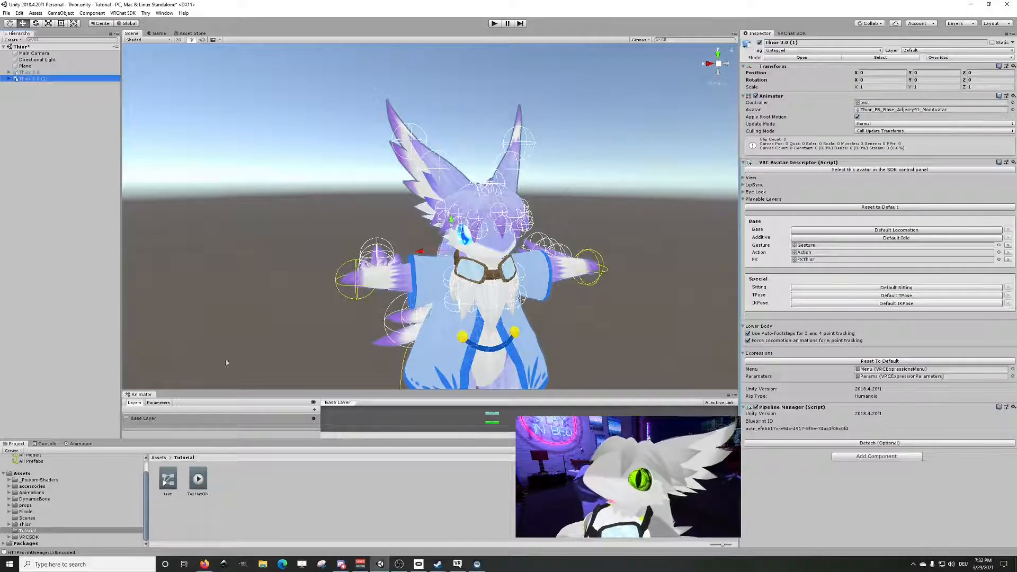
{"action": "left_click", "coordinate": [168, 479]}
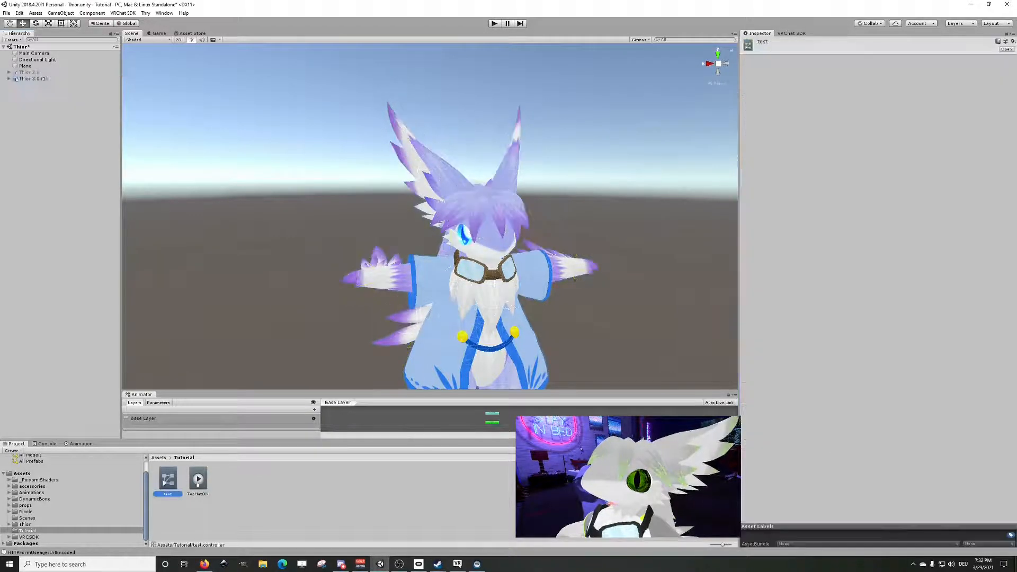
{"action": "left_click_drag", "start_coordinate": [436, 389], "coordinate": [422, 299]}
{"action": "scroll", "coordinate": [488, 340], "scroll_direction": "up", "scroll_amount": 6}
{"action": "middle_click_drag", "start_coordinate": [558, 349], "coordinate": [489, 407]}
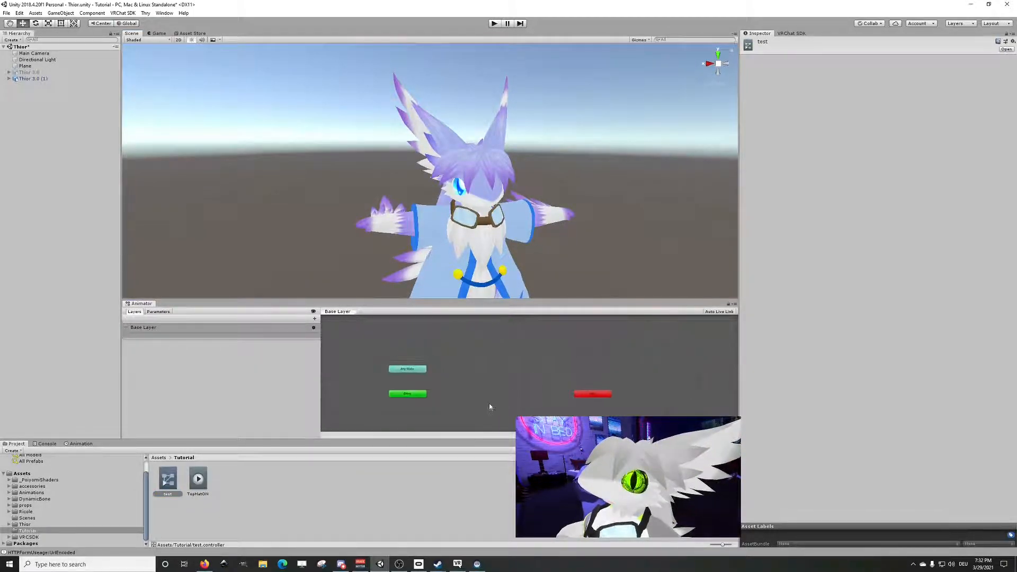
{"action": "scroll", "coordinate": [488, 404], "scroll_direction": "up", "scroll_amount": 2}
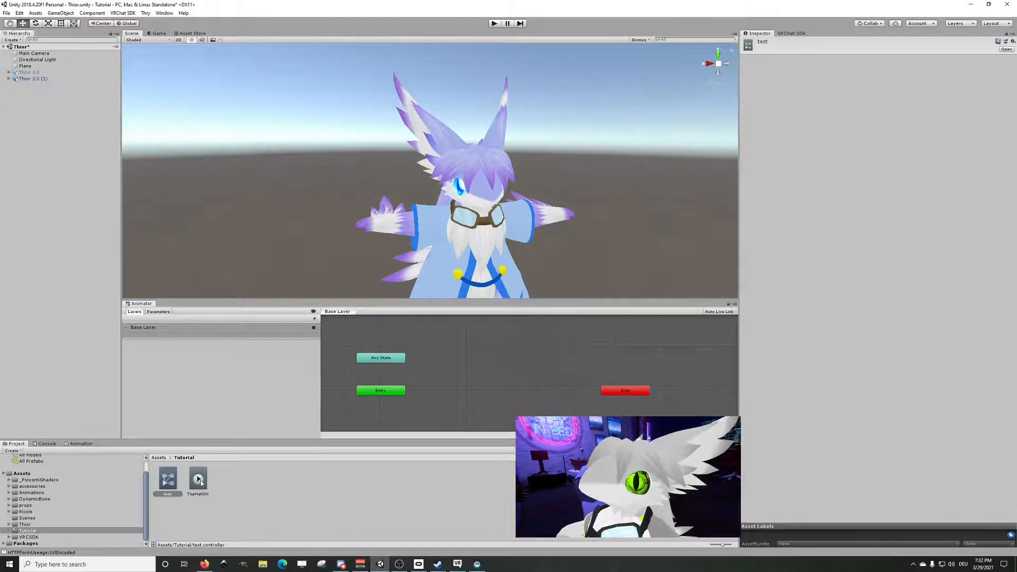
{"action": "left_click_drag", "start_coordinate": [203, 481], "coordinate": [446, 398]}
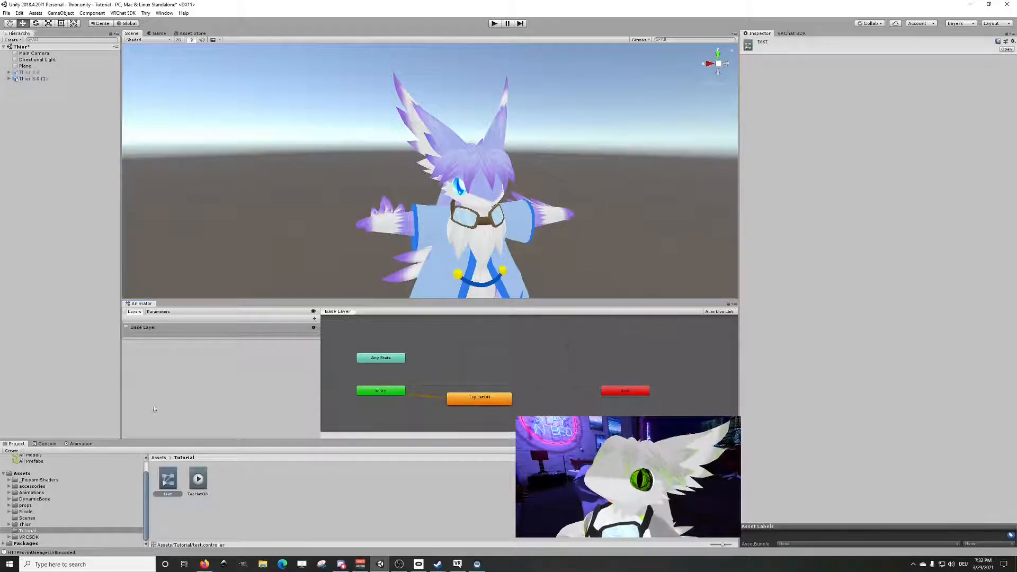
Step: Add the top hat's Is Active property, found under the avatar's head bone in the armature, to the TopHatON animation
{"action": "left_click", "coordinate": [80, 444]}
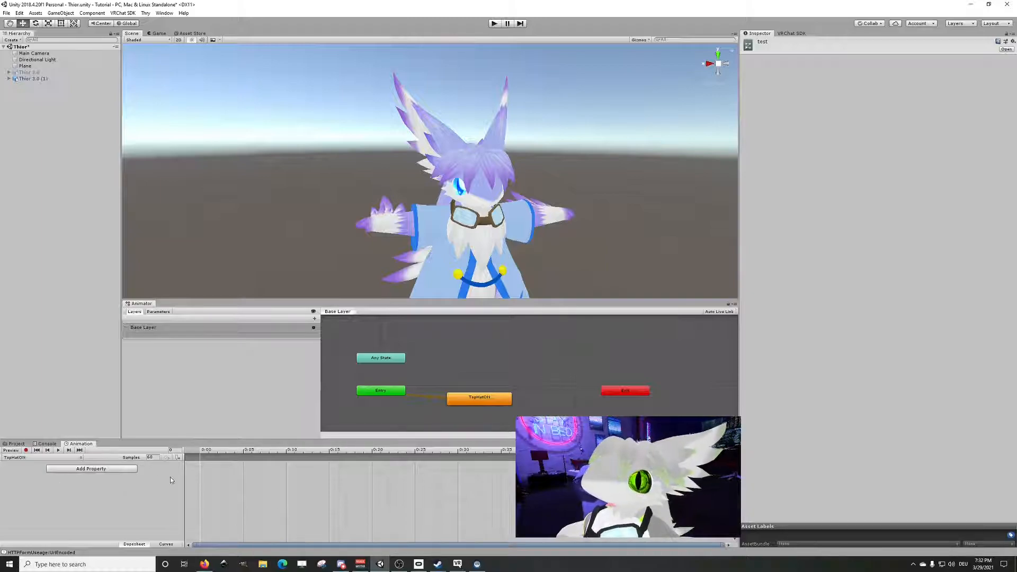
{"action": "left_click", "coordinate": [105, 470]}
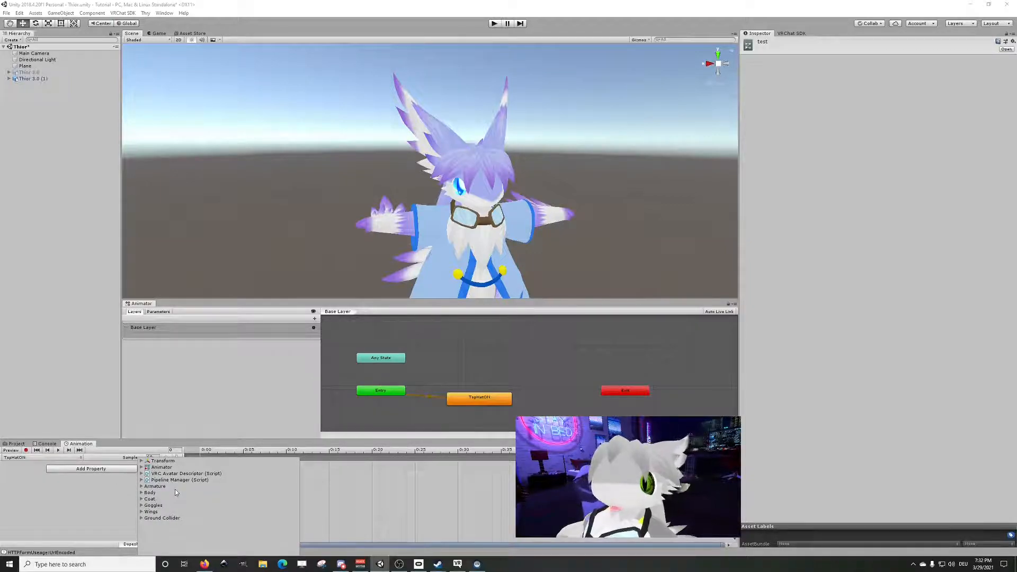
{"action": "left_click", "coordinate": [141, 486]}
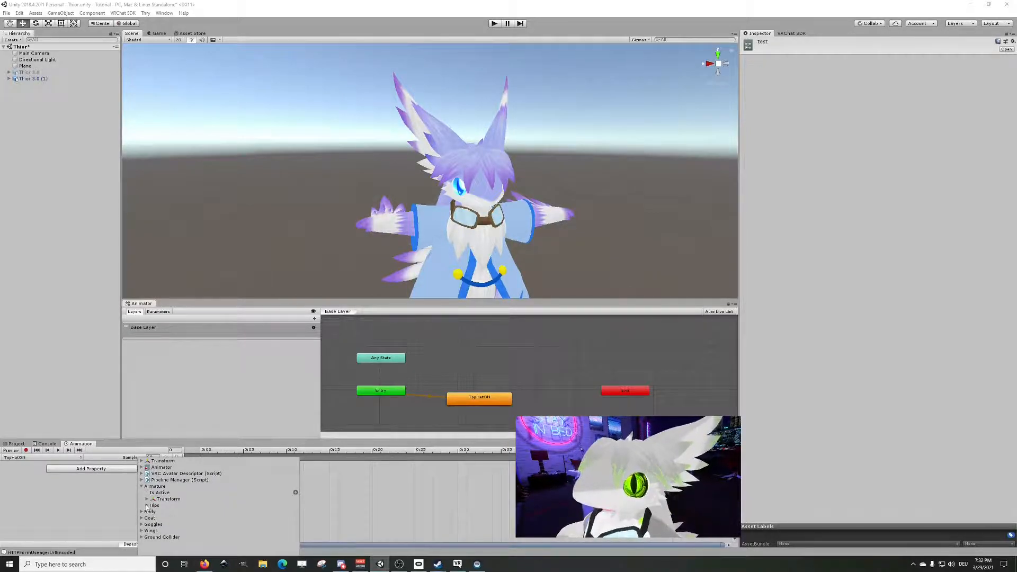
{"action": "left_click", "coordinate": [147, 507]}
{"action": "scroll", "coordinate": [153, 519], "scroll_direction": "down", "scroll_amount": 2}
{"action": "left_click", "coordinate": [152, 520]}
{"action": "scroll", "coordinate": [196, 520], "scroll_direction": "down", "scroll_amount": 2}
{"action": "left_click", "coordinate": [158, 502]}
{"action": "scroll", "coordinate": [200, 510], "scroll_direction": "down", "scroll_amount": 3}
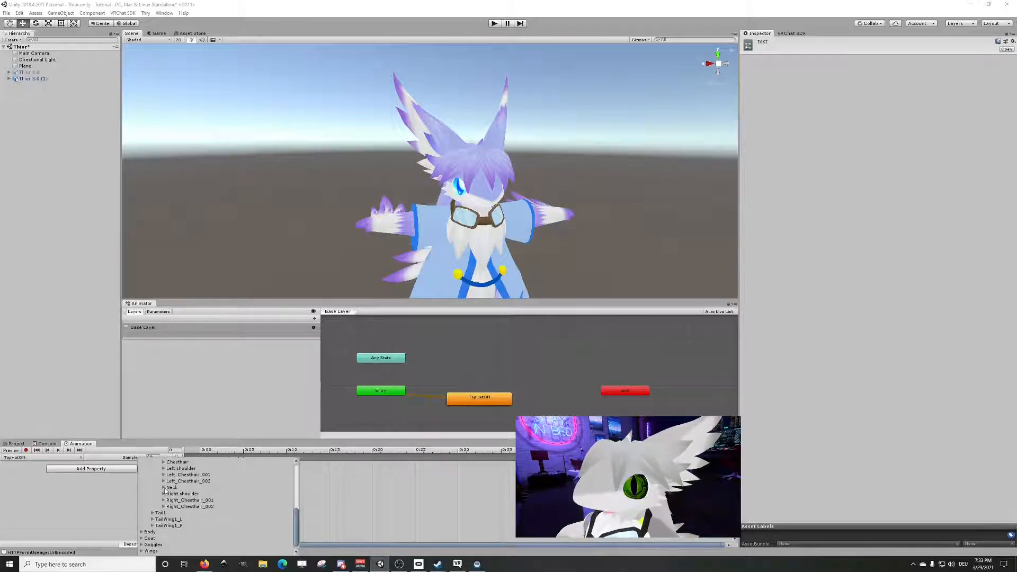
{"action": "left_click", "coordinate": [164, 488]}
{"action": "left_click", "coordinate": [168, 506]}
{"action": "scroll", "coordinate": [231, 512], "scroll_direction": "down", "scroll_amount": 5}
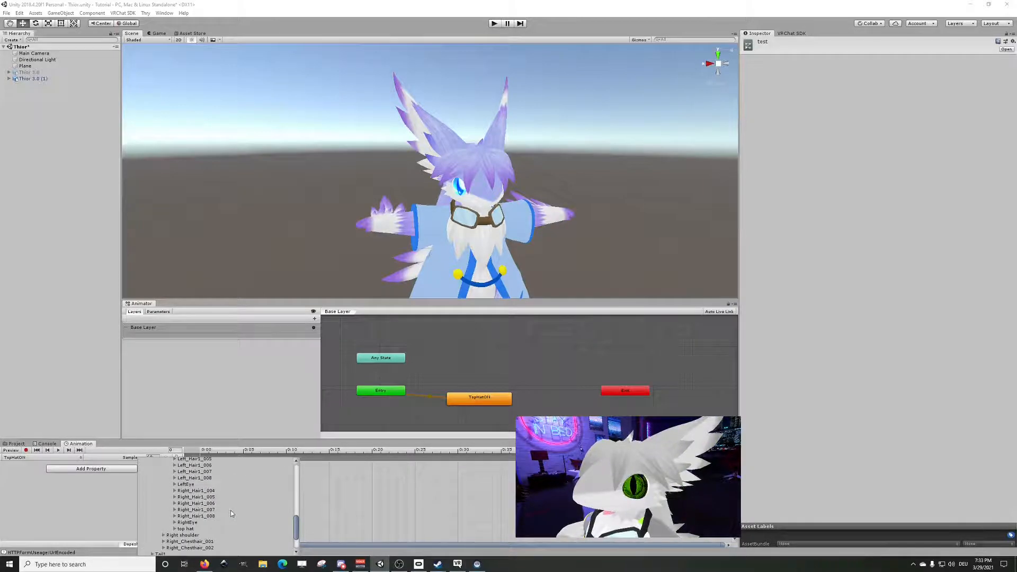
{"action": "left_click", "coordinate": [175, 529]}
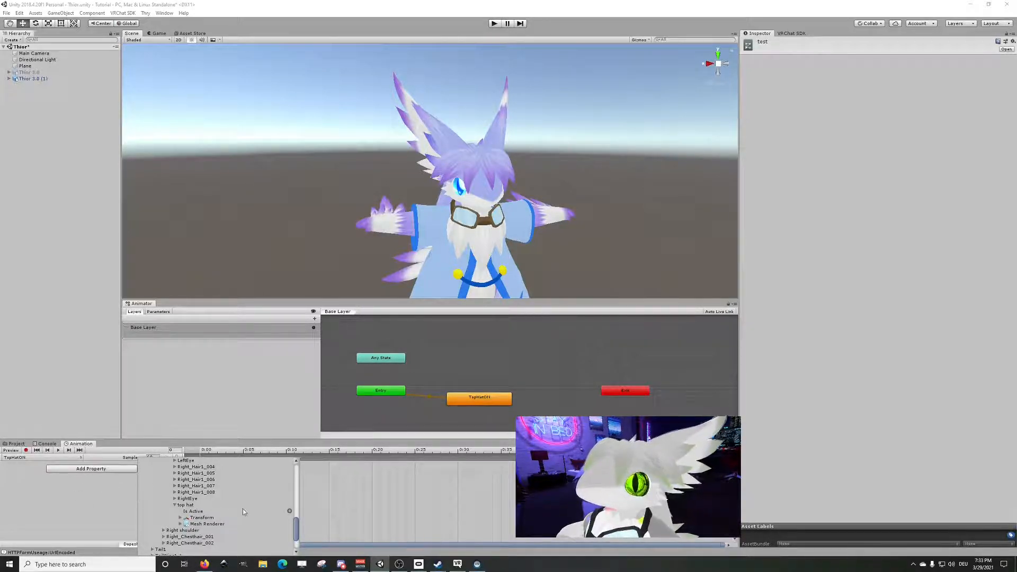
{"action": "left_click", "coordinate": [289, 511]}
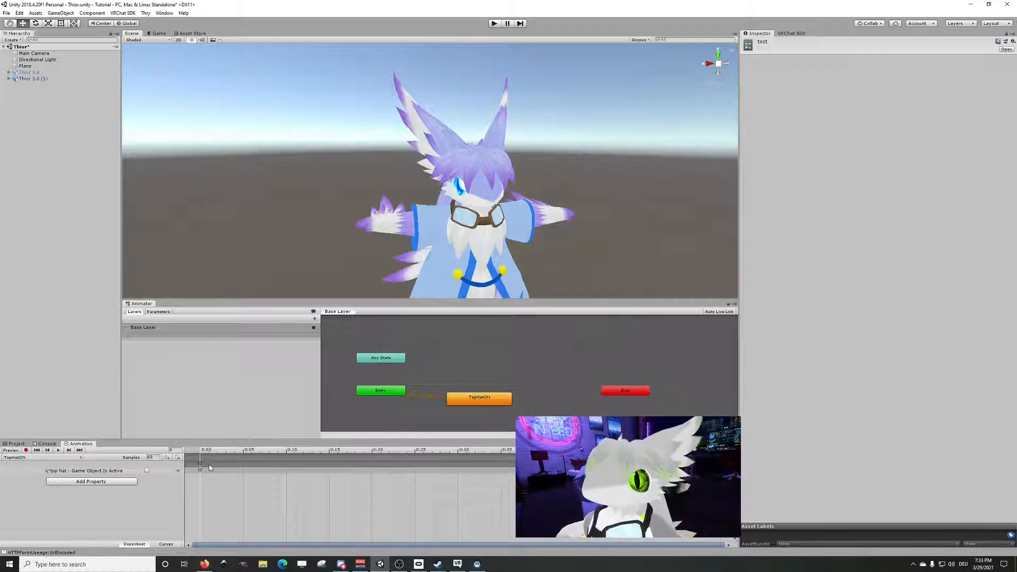
Step: Enable the top hat's Is Active value at frame 0 of TopHatON and add a matching keyframe at frame 1
{"action": "left_click", "coordinate": [147, 470]}
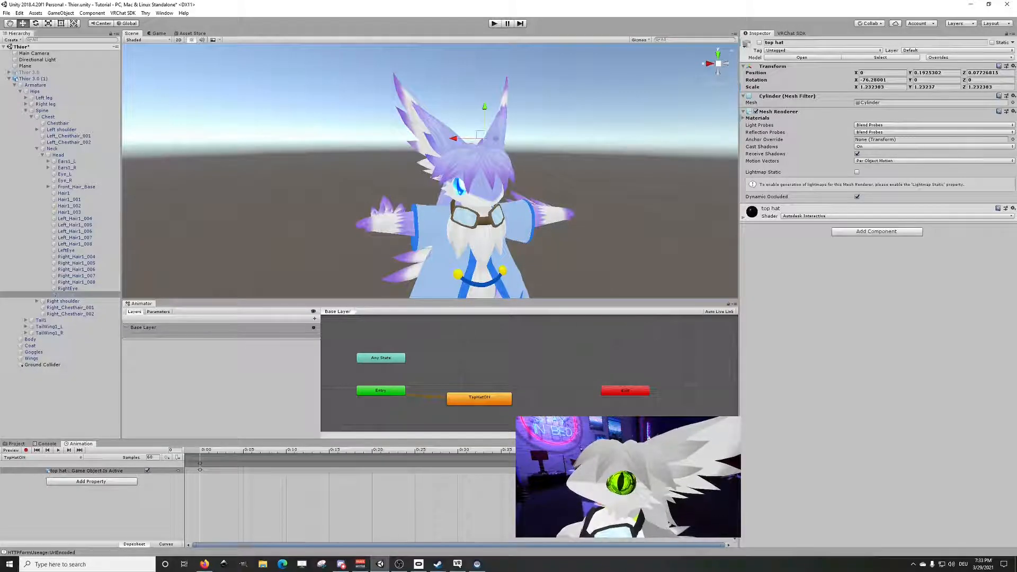
{"action": "left_click", "coordinate": [200, 465]}
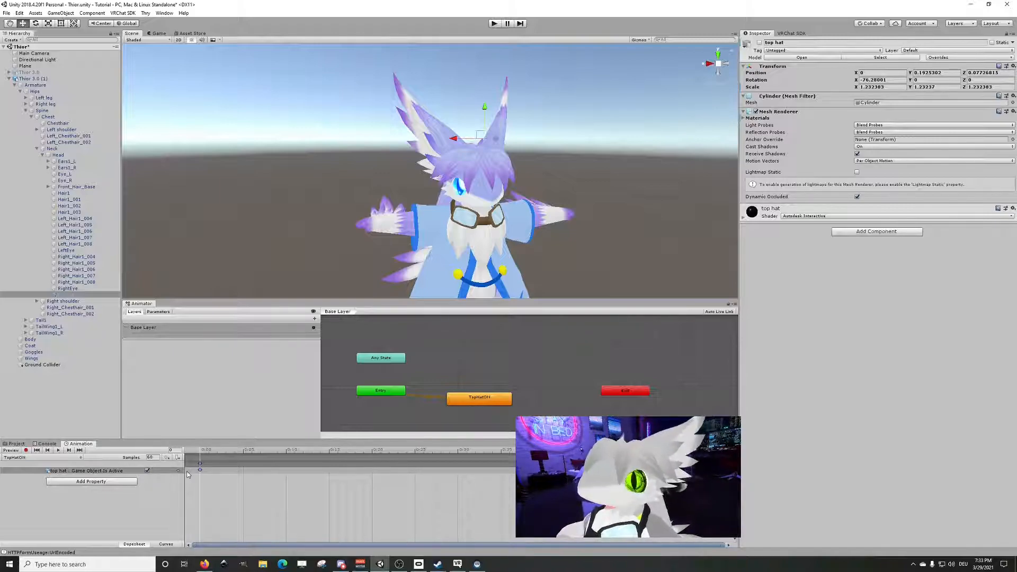
{"action": "left_click", "coordinate": [210, 451]}
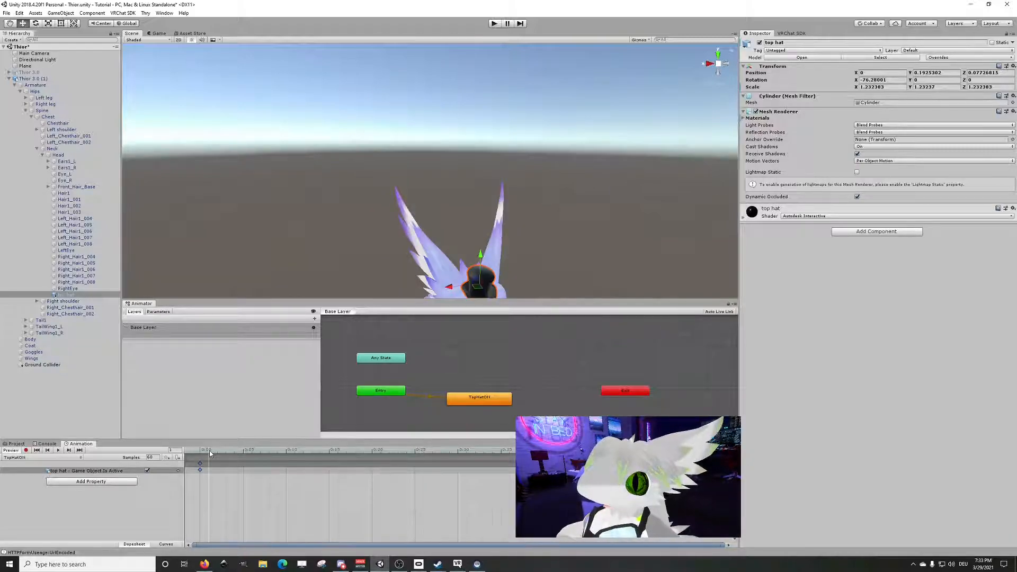
{"action": "key", "text": "k"}
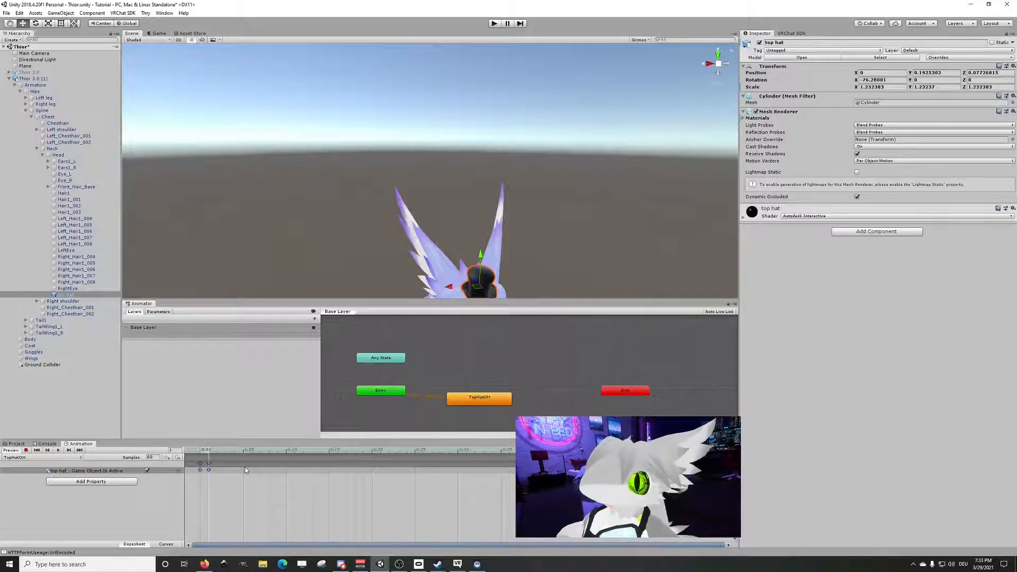
{"action": "left_click", "coordinate": [203, 452]}
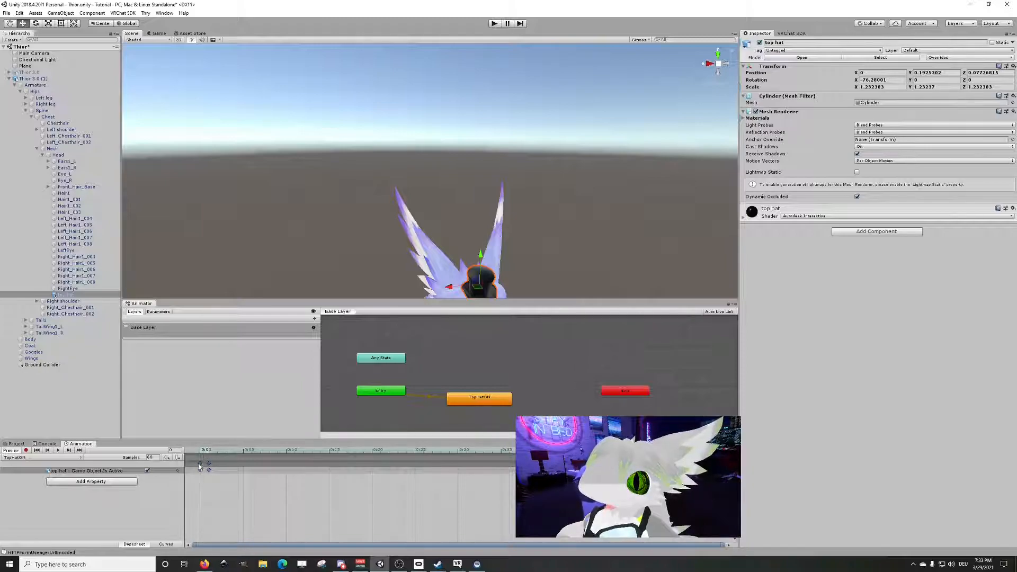
{"action": "left_click", "coordinate": [208, 468]}
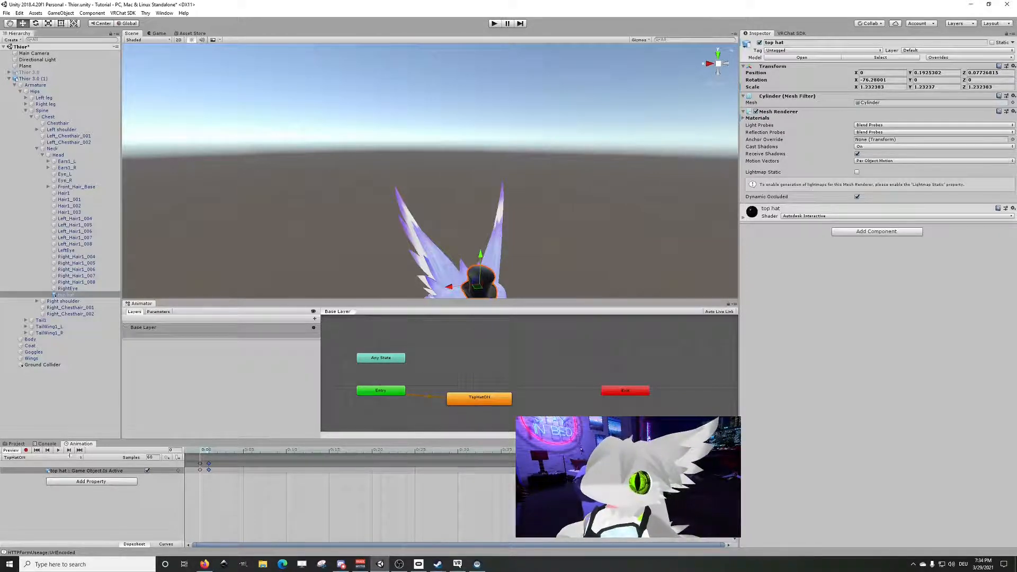
{"action": "right_click_drag", "start_coordinate": [413, 236], "coordinate": [457, 339]}
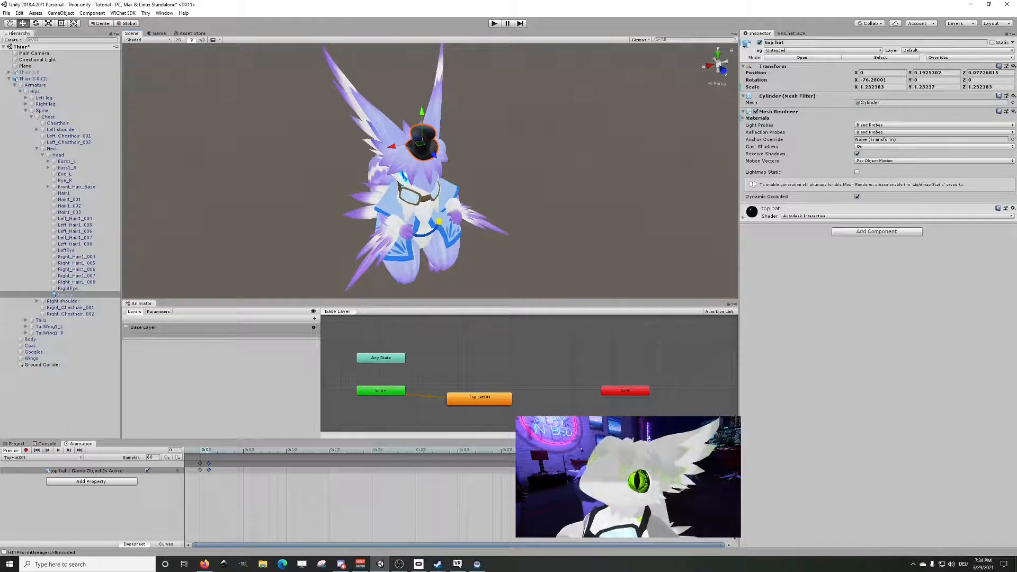
Step: Delete the TopHatON state from the test controller's Base Layer
{"action": "left_click", "coordinate": [16, 444]}
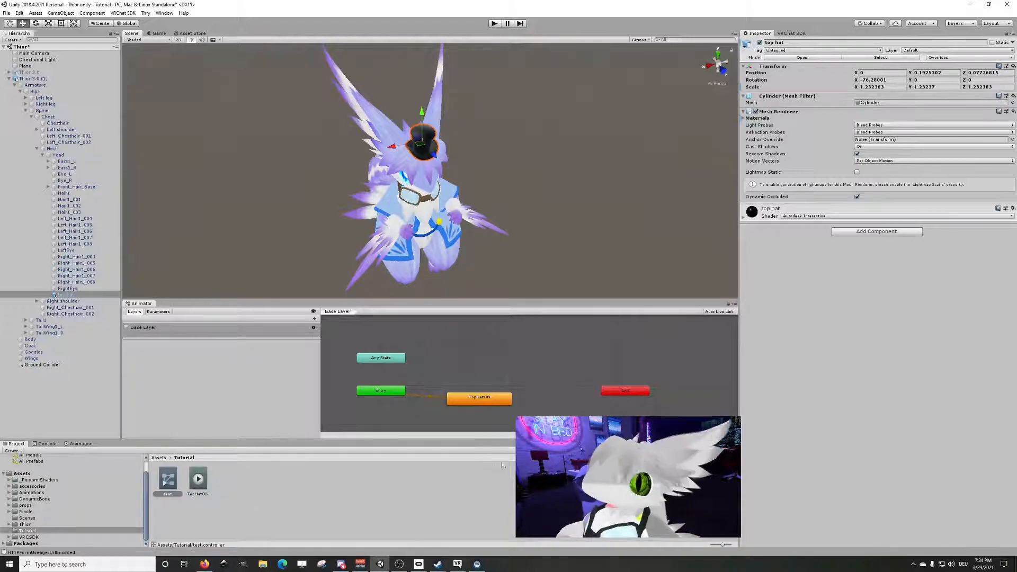
{"action": "left_click", "coordinate": [481, 403]}
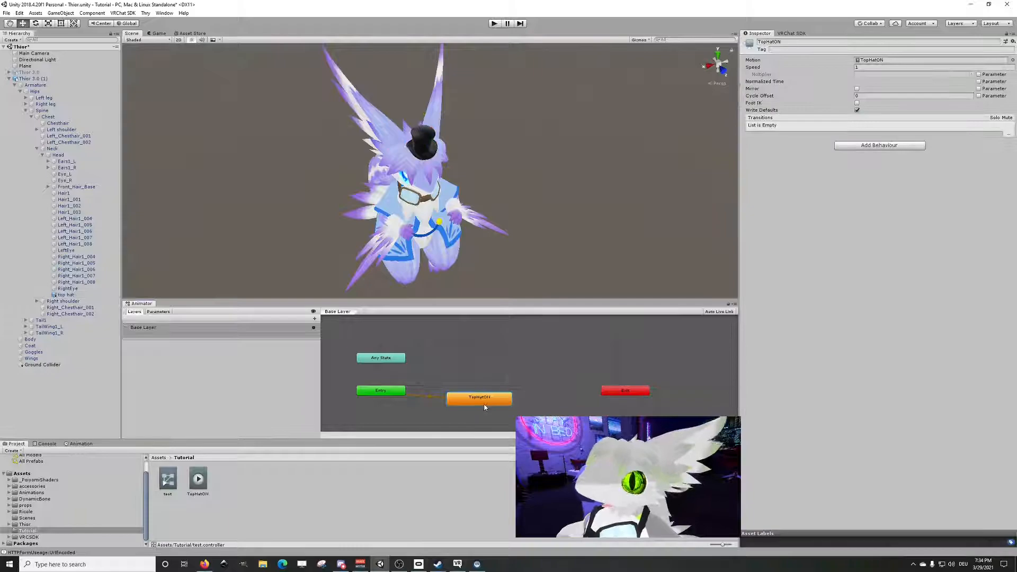
{"action": "key", "text": "Delete"}
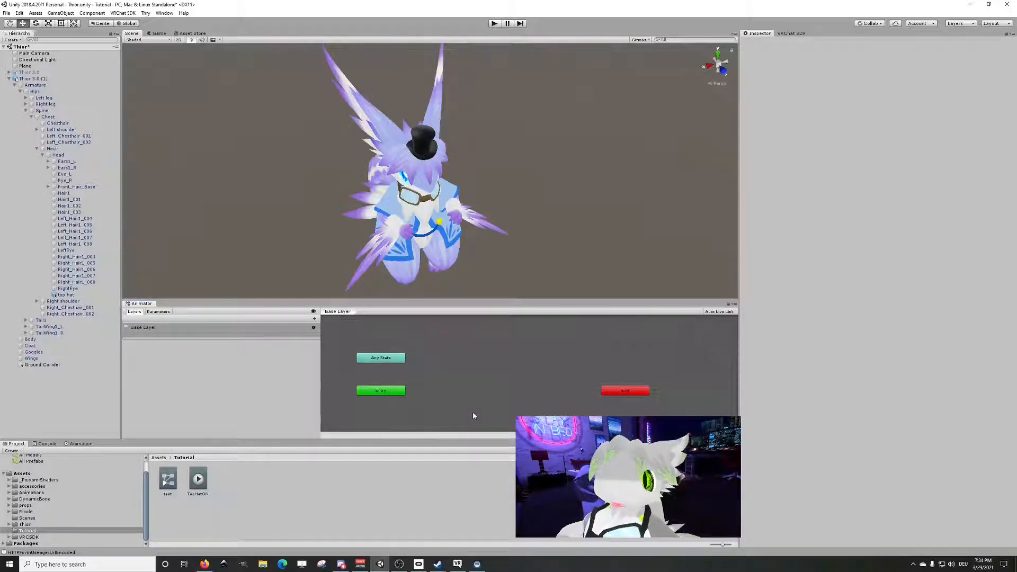
Step: Duplicate the TopHatON animation clip in the Tutorial folder and rename the copy TopHatOFF
{"action": "left_click", "coordinate": [200, 478]}
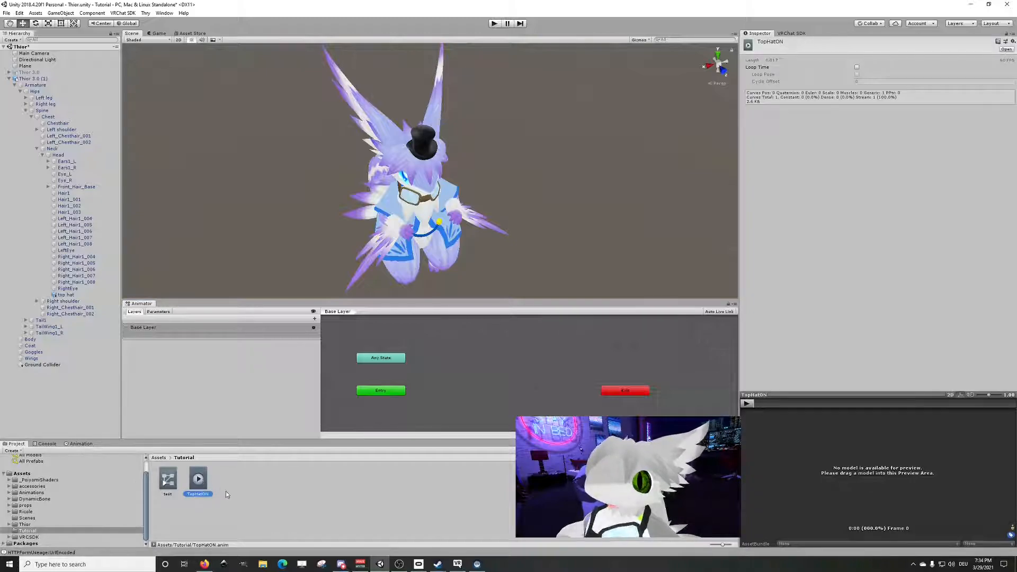
{"action": "key", "text": "ctrl+d"}
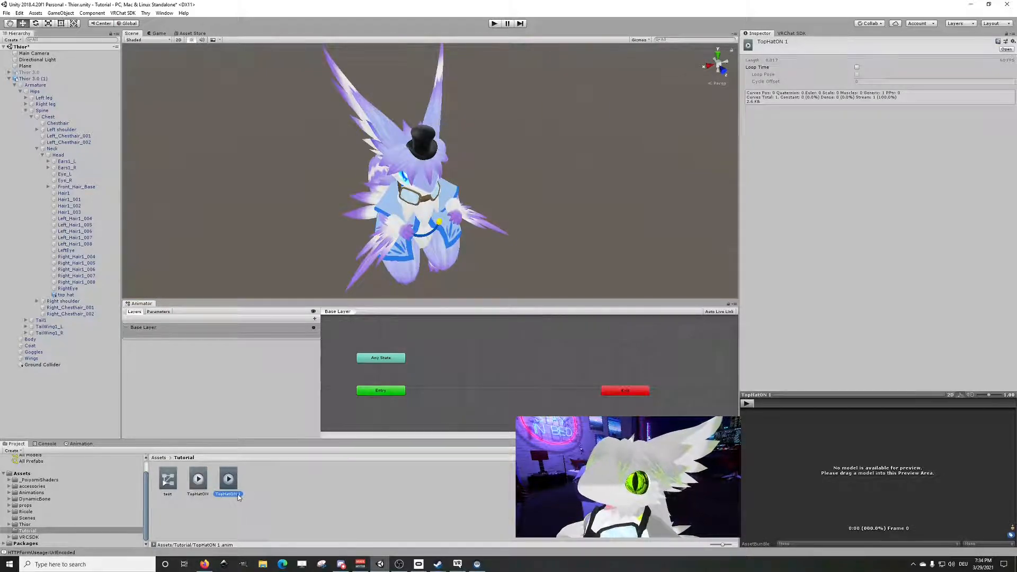
{"action": "left_click", "coordinate": [239, 495]}
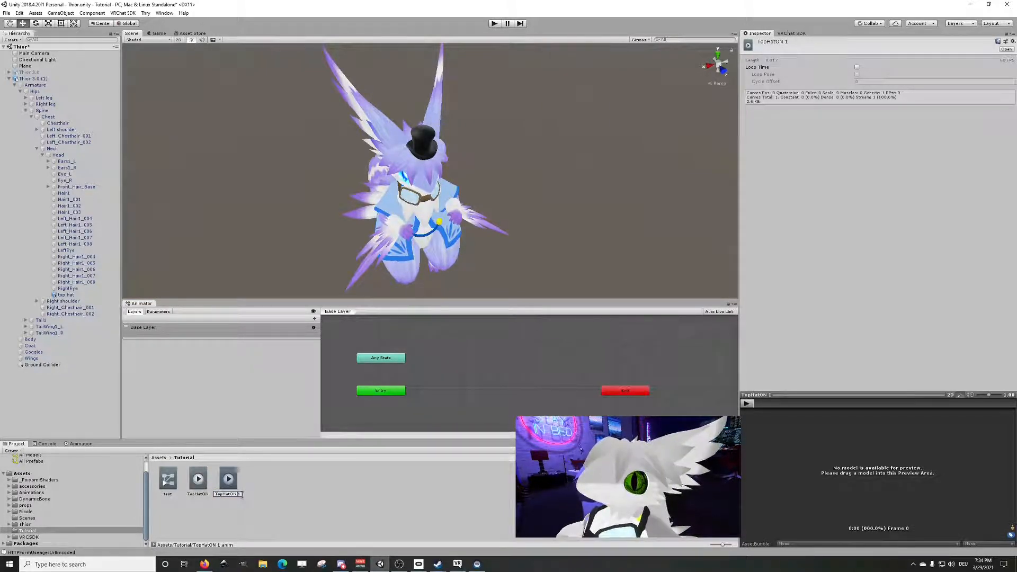
{"action": "key", "text": "BackSpace"}
{"action": "key", "text": "BackSpace"}
{"action": "key", "text": "BackSpace"}
{"action": "key", "text": "BackSpace"}
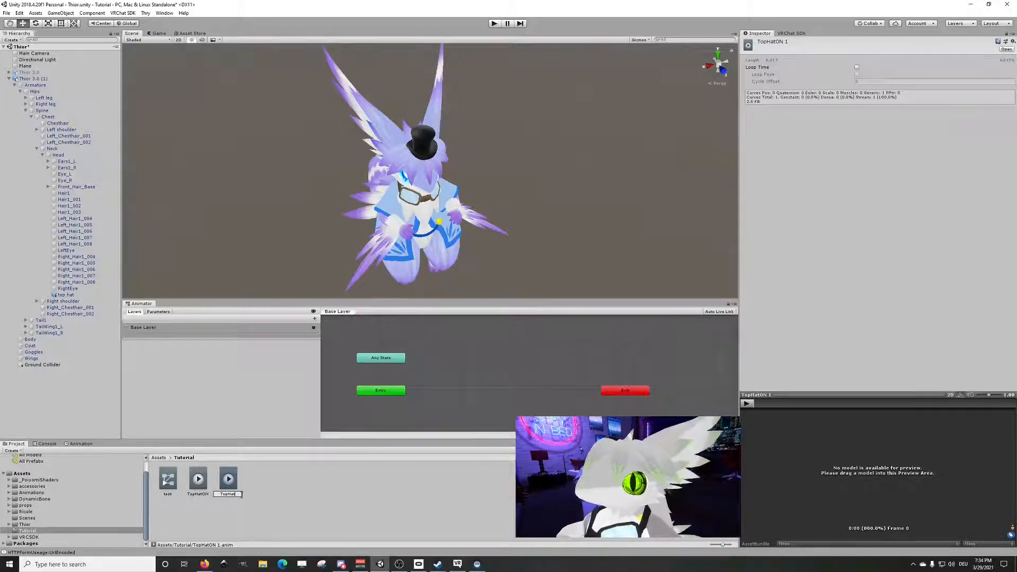
{"action": "type", "text": "OFF"}
{"action": "key", "text": "Return"}
Step: Add the TopHatOFF clip as a state on the Base Layer and open it for editing on the duplicate avatar
{"action": "left_click_drag", "start_coordinate": [193, 475], "coordinate": [450, 421]}
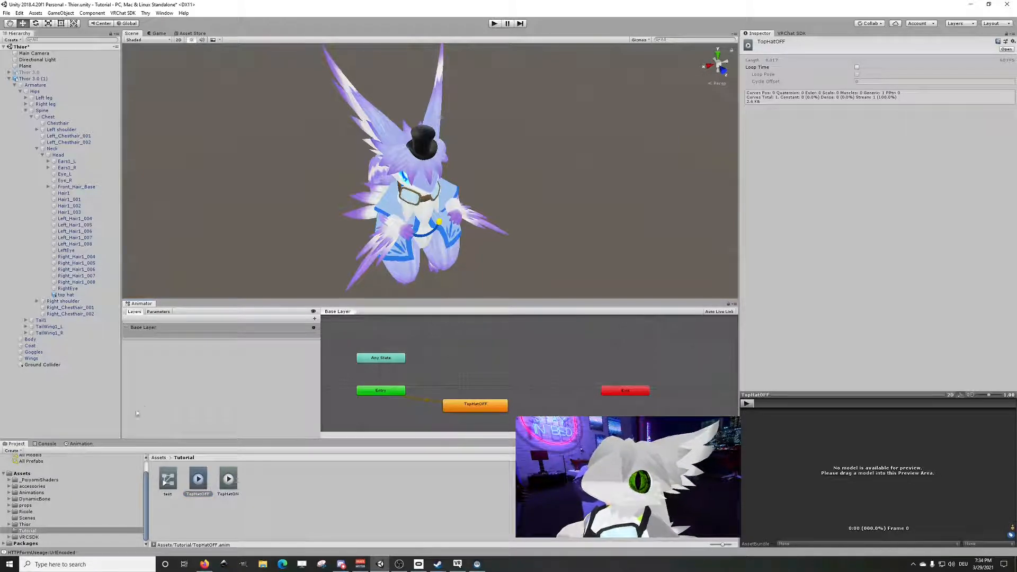
{"action": "left_click", "coordinate": [80, 443]}
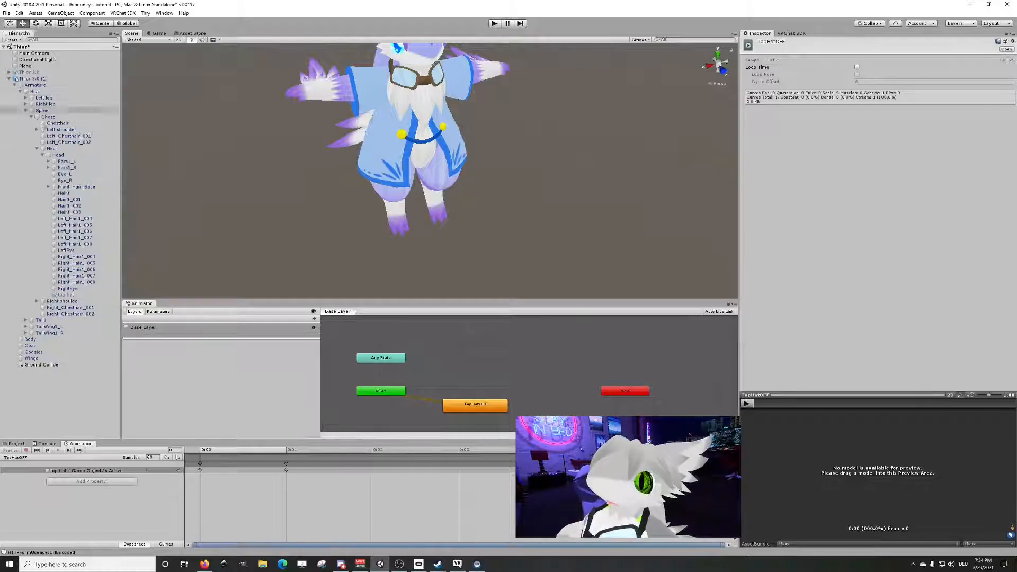
{"action": "left_click", "coordinate": [40, 79]}
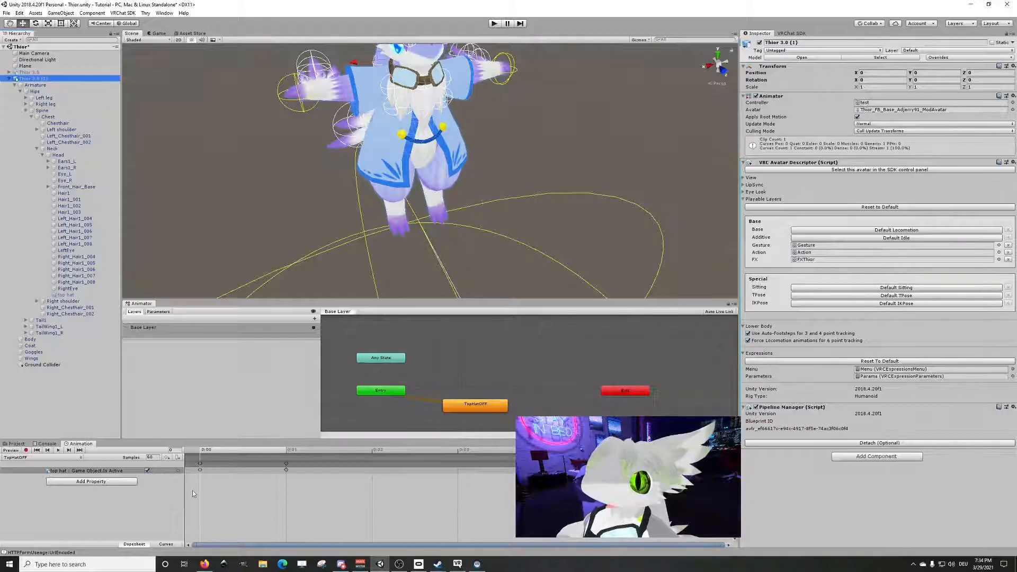
Step: Disable the top hat's Is Active value at both keyframes, 0:00 and 0:01, of the TopHatOFF animation
{"action": "left_click", "coordinate": [148, 470]}
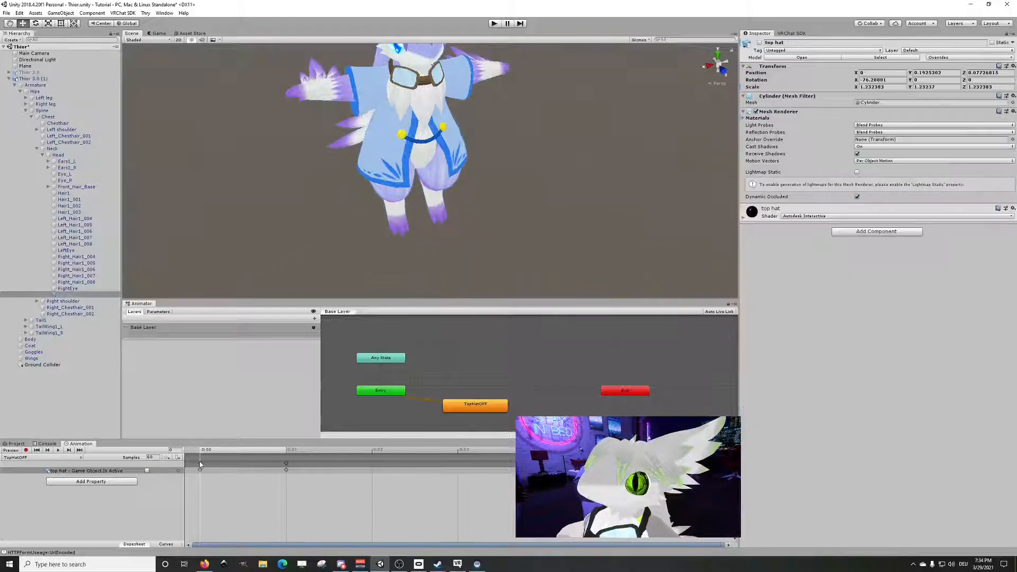
{"action": "left_click", "coordinate": [286, 469]}
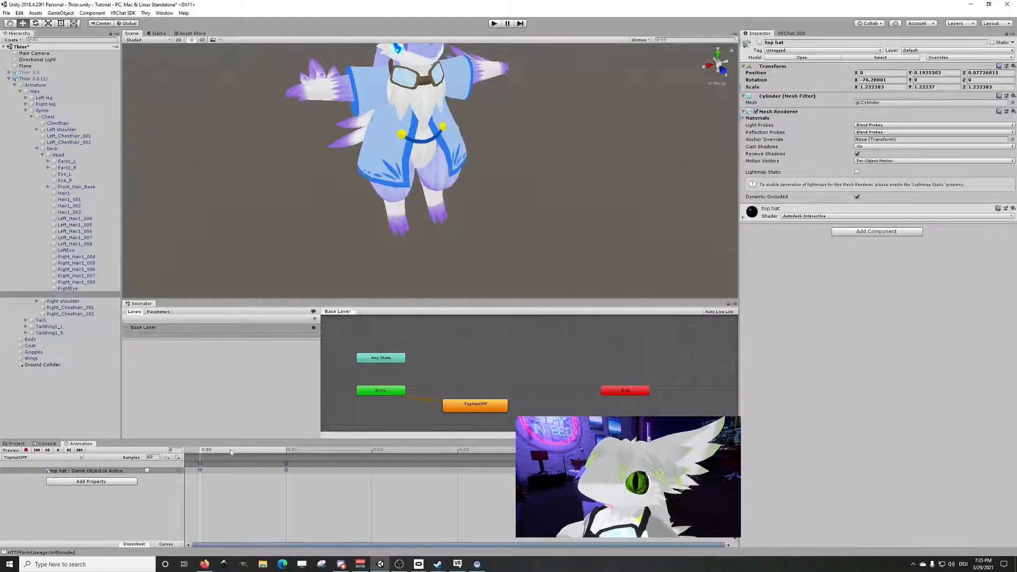
{"action": "left_click", "coordinate": [287, 466]}
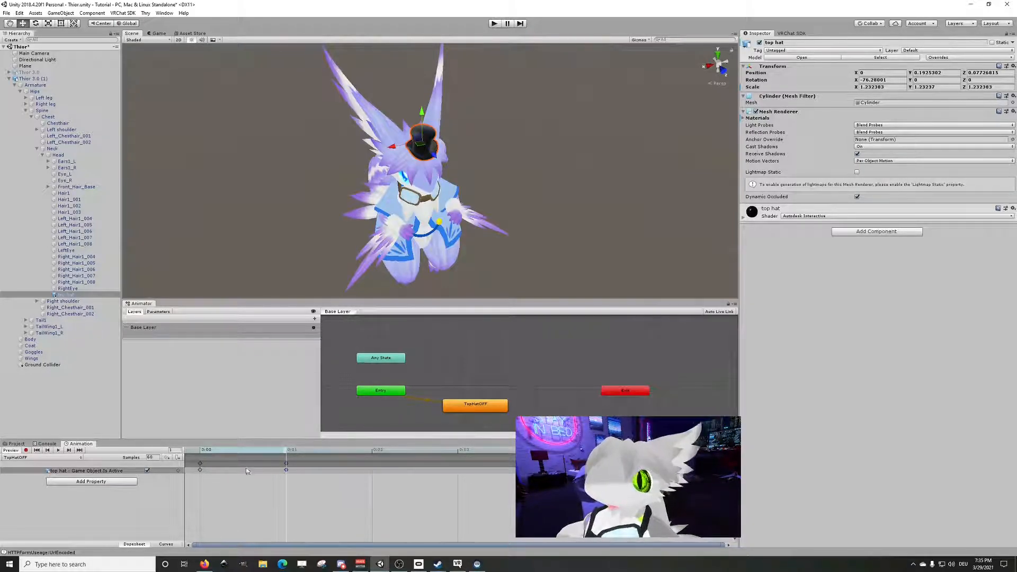
{"action": "left_click", "coordinate": [147, 470]}
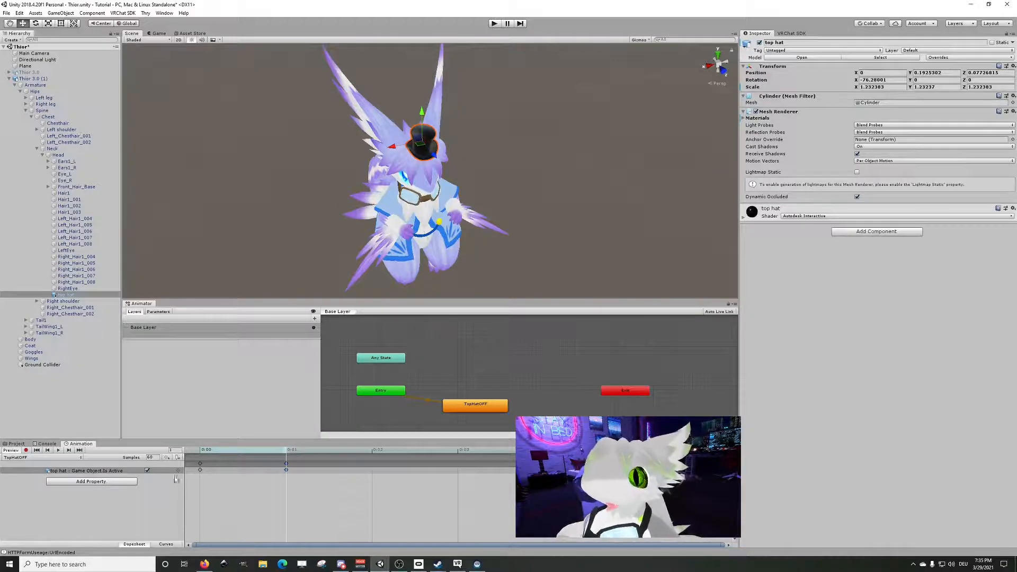
{"action": "left_click", "coordinate": [147, 470]}
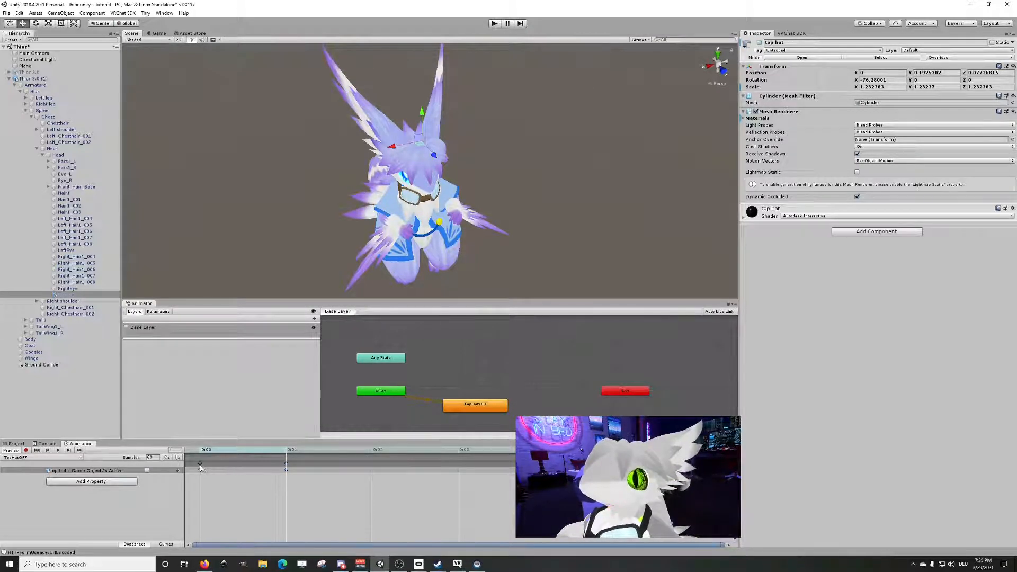
{"action": "left_click", "coordinate": [236, 450]}
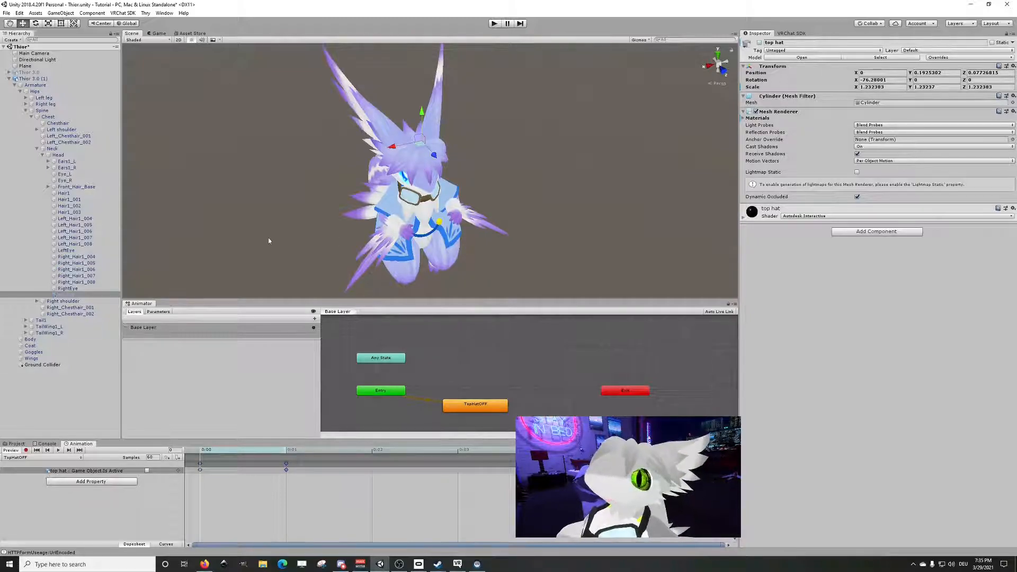
Step: Delete the TopHatOFF state from the Base Layer and remove the duplicate avatar Thior 3.0 (1) from the scene
{"action": "left_click", "coordinate": [19, 444]}
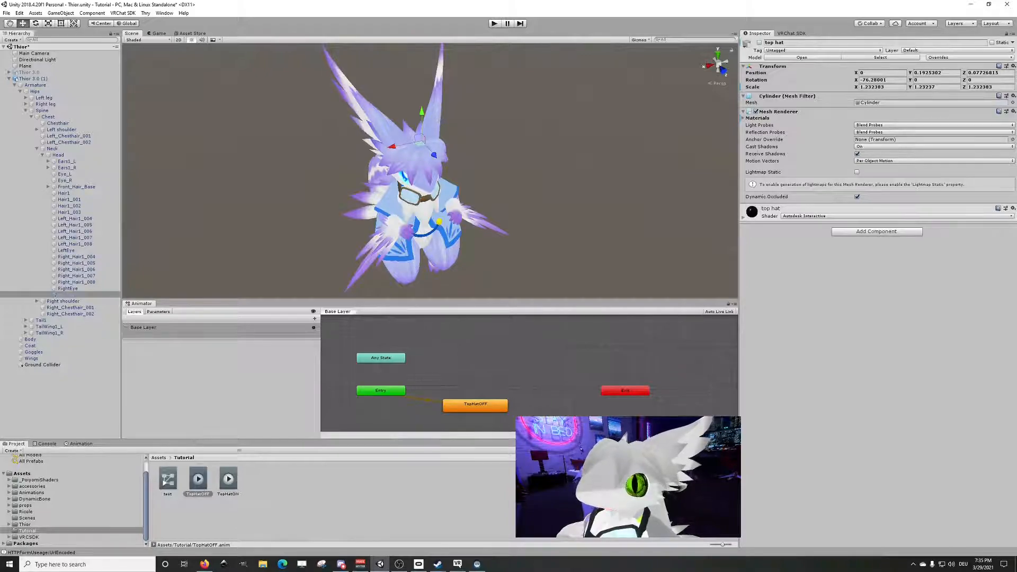
{"action": "left_click", "coordinate": [487, 408]}
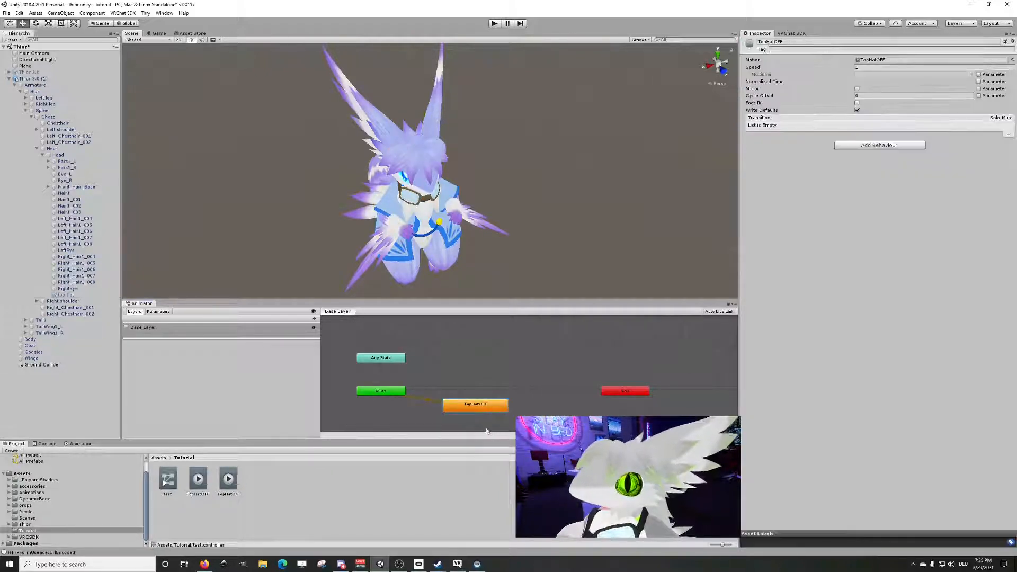
{"action": "key", "text": "Delete"}
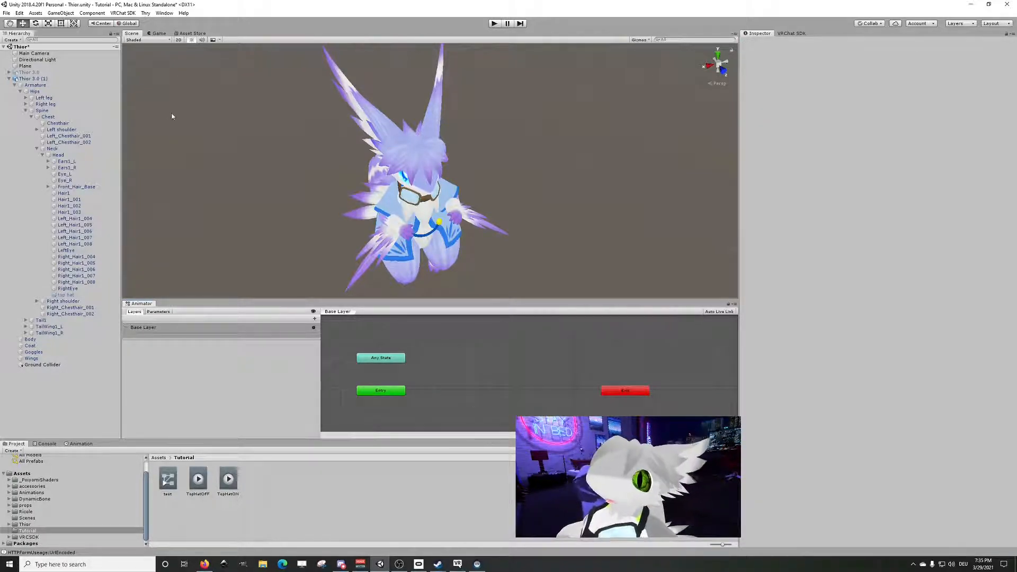
{"action": "left_click", "coordinate": [37, 78]}
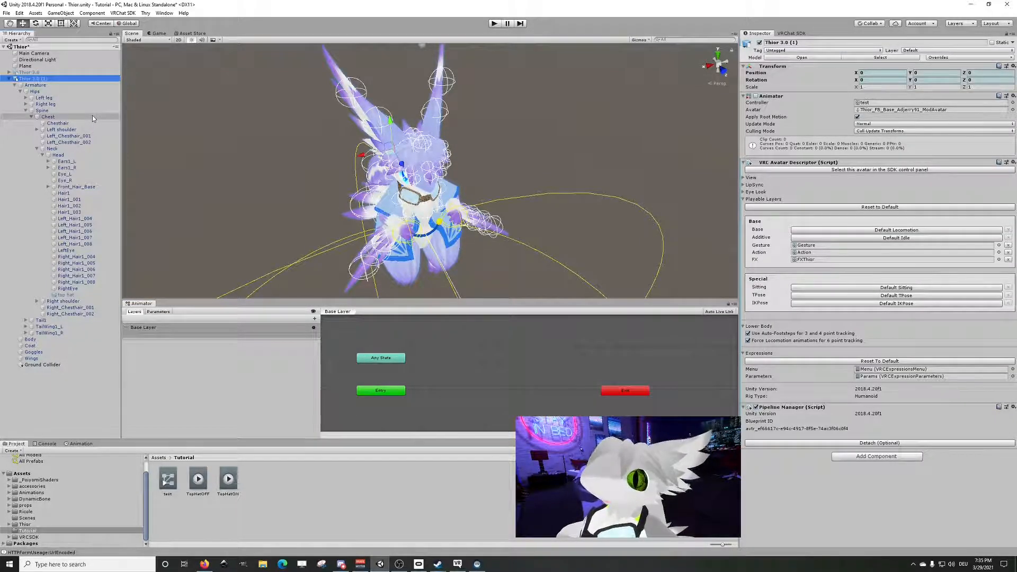
{"action": "key", "text": "Delete"}
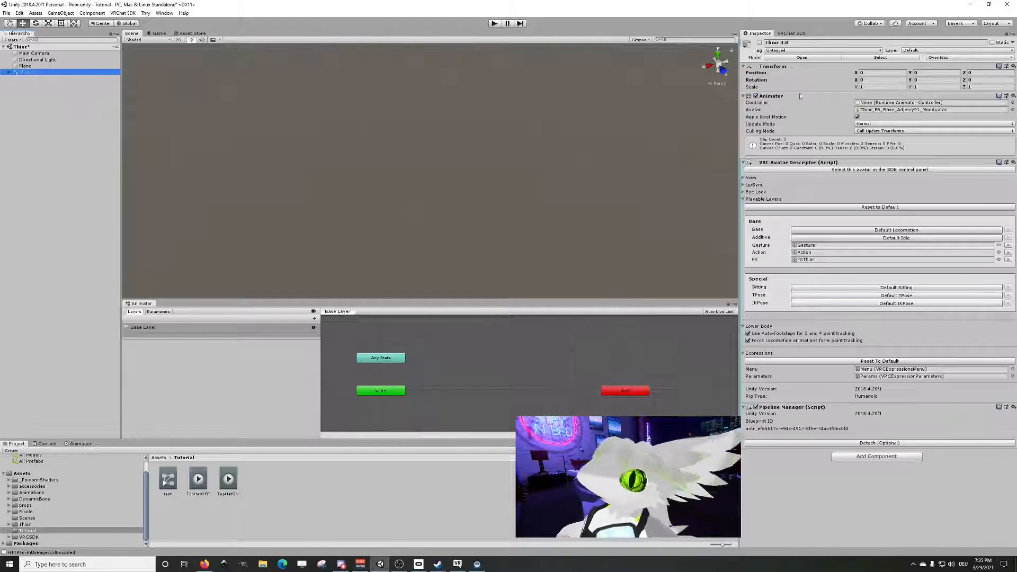
Step: Enable the Thior 3.0 avatar in the scene and locate its assigned expression parameters asset in the project
{"action": "left_click", "coordinate": [760, 43]}
{"action": "right_click_drag", "start_coordinate": [424, 245], "coordinate": [426, 204]}
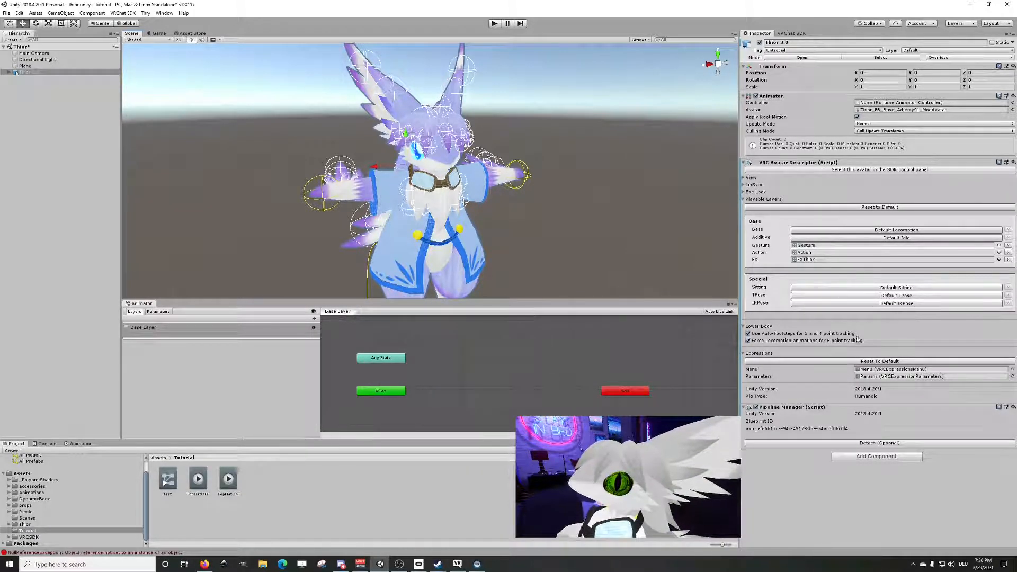
{"action": "left_click", "coordinate": [879, 378]}
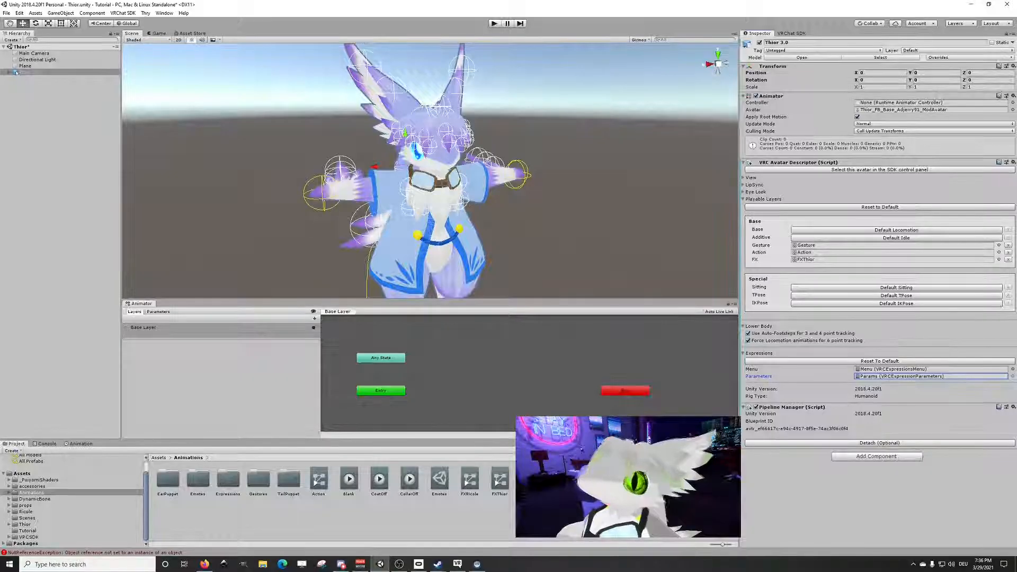
{"action": "right_click", "coordinate": [663, 475]}
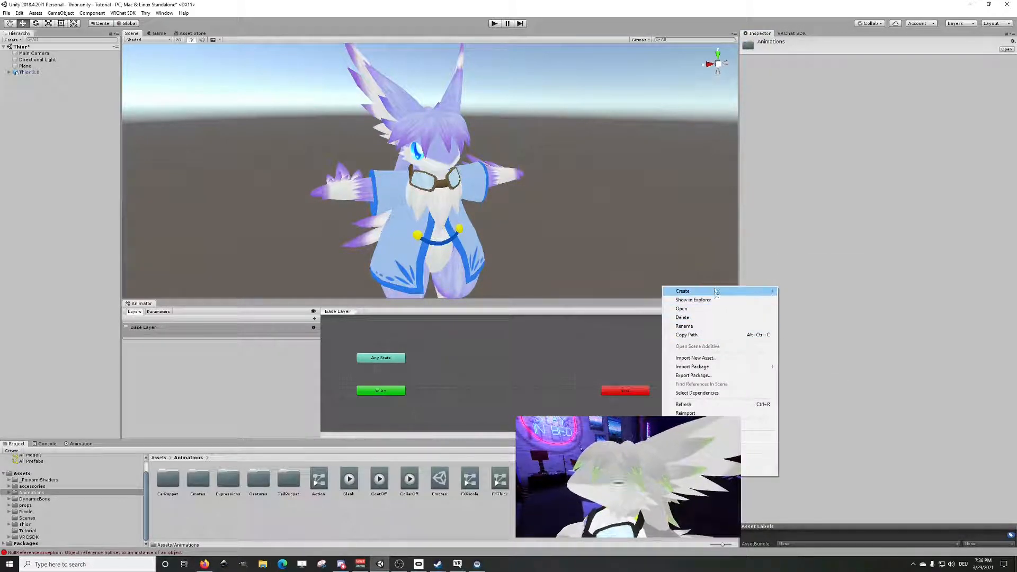
{"action": "mouse_move", "coordinate": [757, 291]}
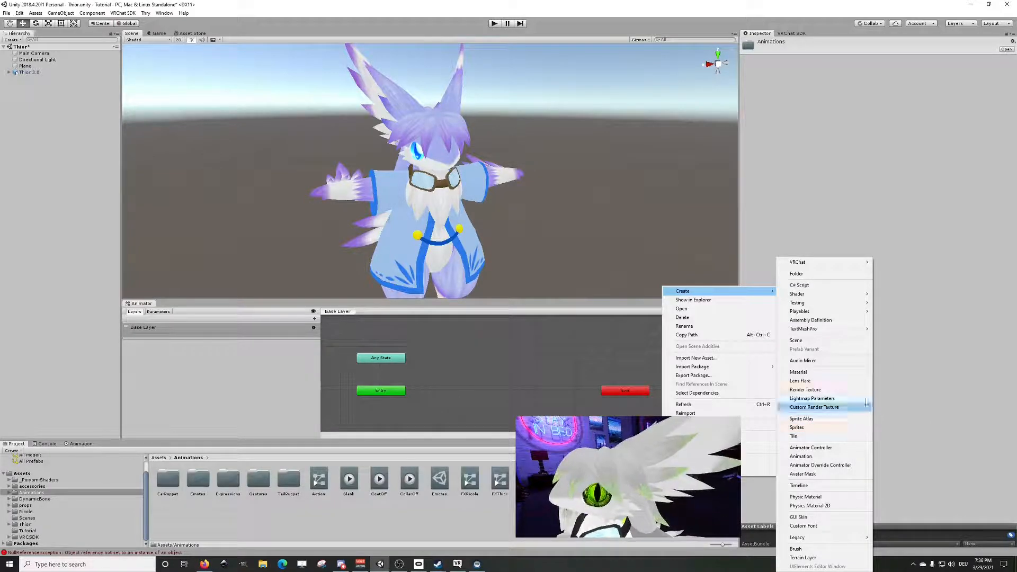
{"action": "mouse_move", "coordinate": [842, 264]}
{"action": "mouse_move", "coordinate": [887, 263]}
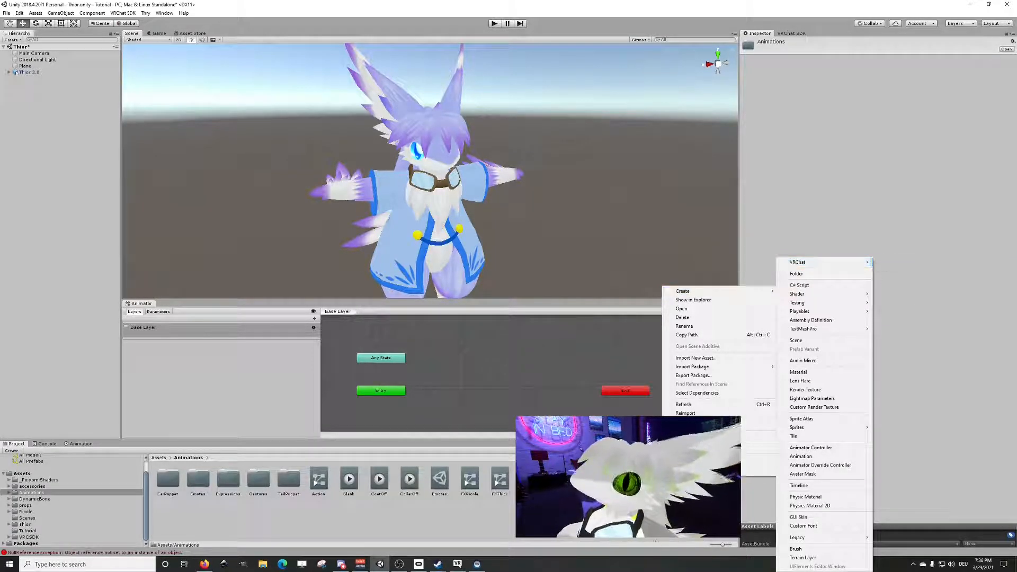
{"action": "key", "text": "Escape"}
Step: Name Parameter 8 of the Params asset ToggleTopHat and copy that name
{"action": "left_click", "coordinate": [620, 480]}
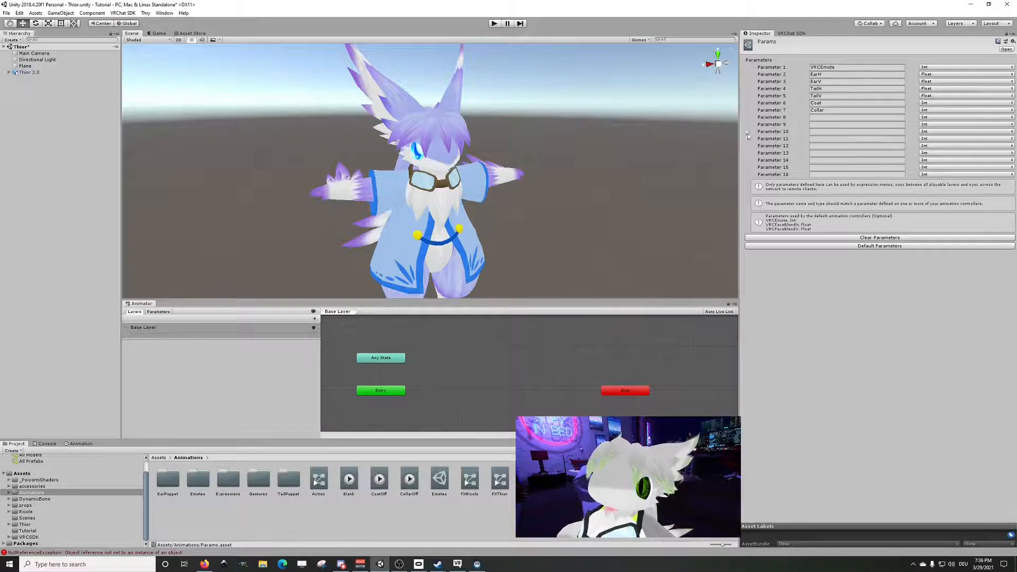
{"action": "left_click", "coordinate": [823, 117]}
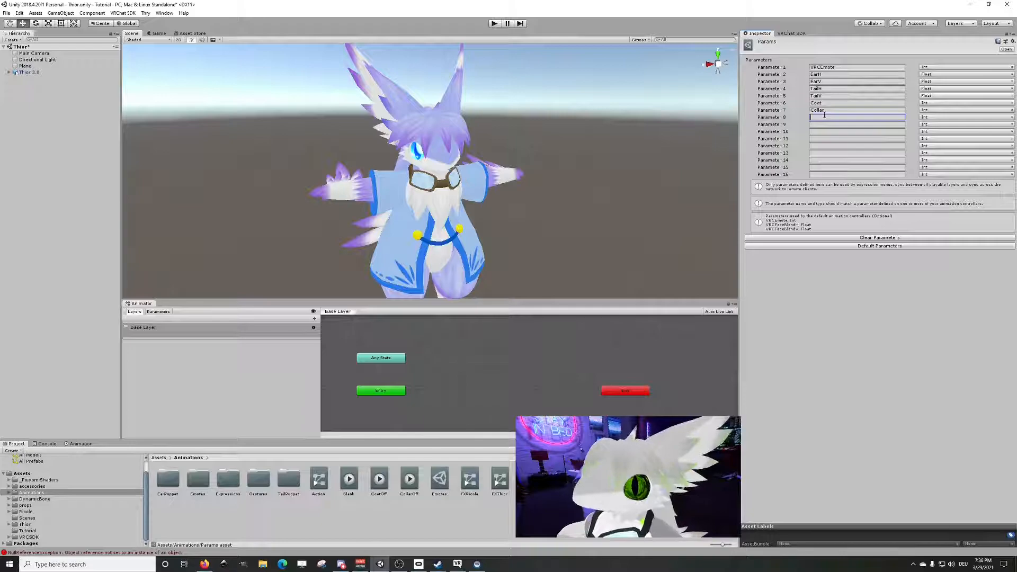
{"action": "type", "text": "ToggleTopHat"}
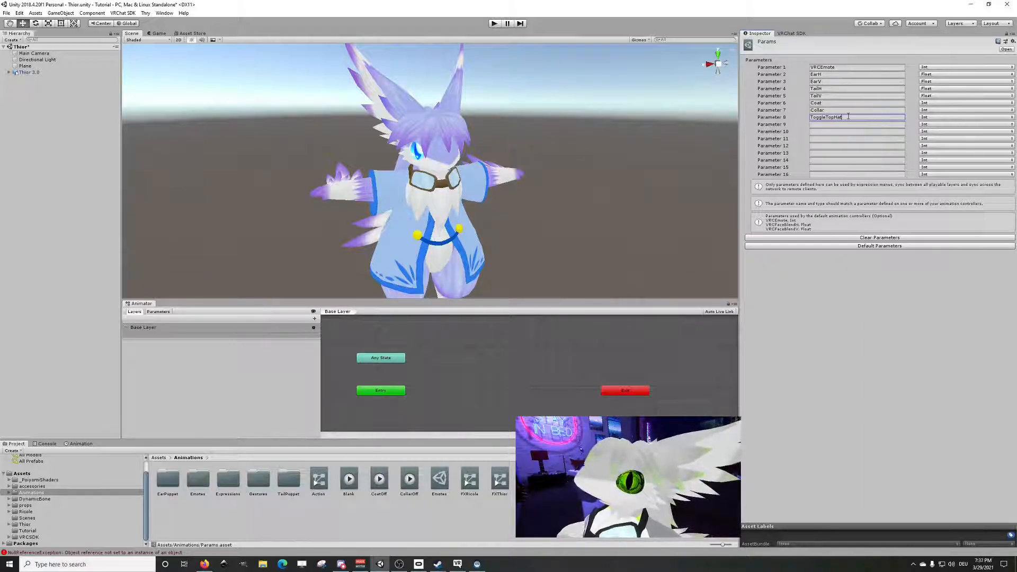
{"action": "key", "text": "Return"}
{"action": "key", "text": "ctrl+c"}
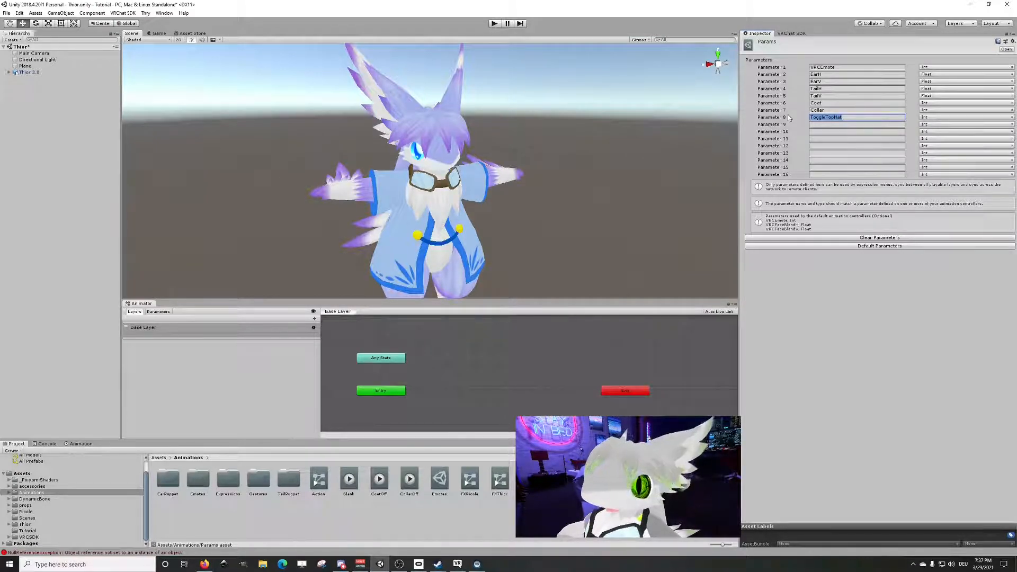
{"action": "left_click", "coordinate": [858, 115]}
{"action": "left_click", "coordinate": [834, 339]}
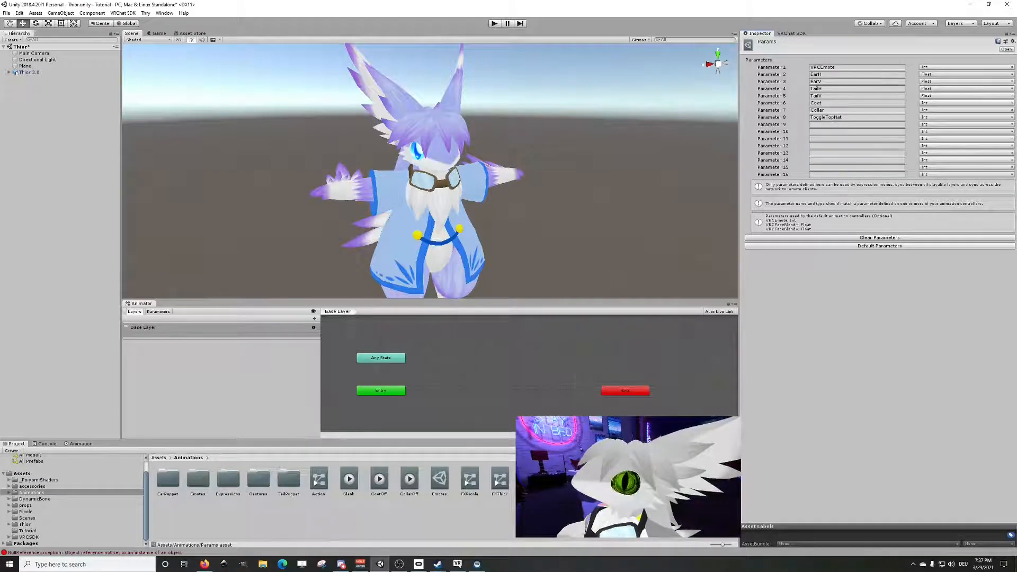
Step: Add a control named Toggle Custom Objects to the avatar's main expressions menu and set its type to Sub Menu
{"action": "left_click", "coordinate": [25, 73]}
{"action": "left_click", "coordinate": [885, 370]}
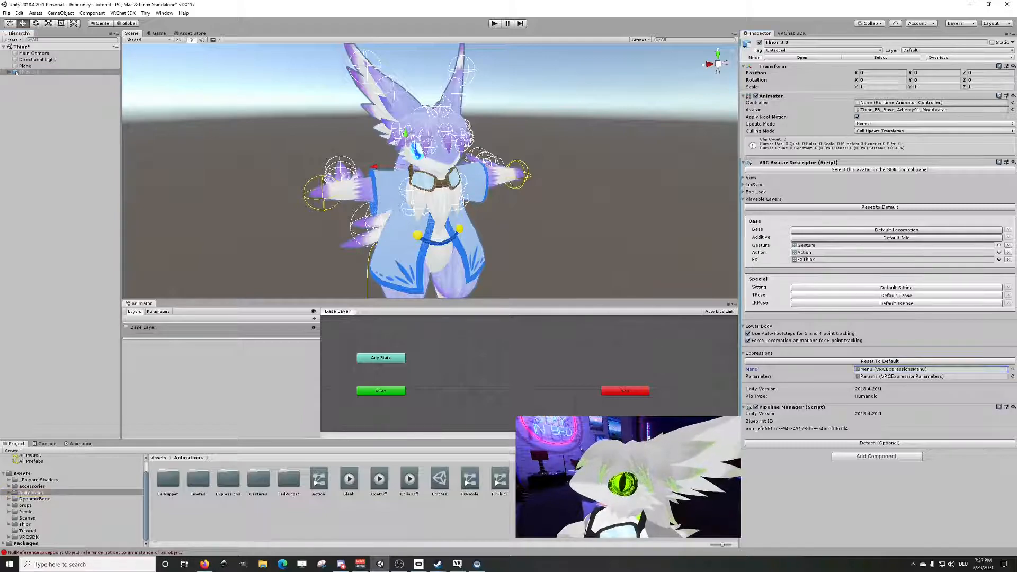
{"action": "left_click", "coordinate": [885, 370]}
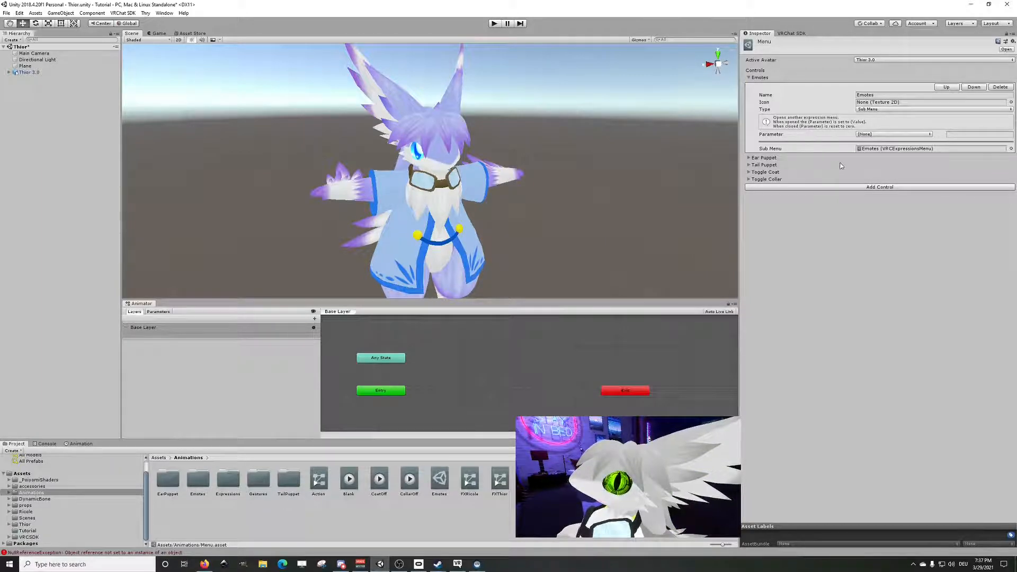
{"action": "left_click", "coordinate": [818, 188]}
{"action": "left_click", "coordinate": [754, 188]}
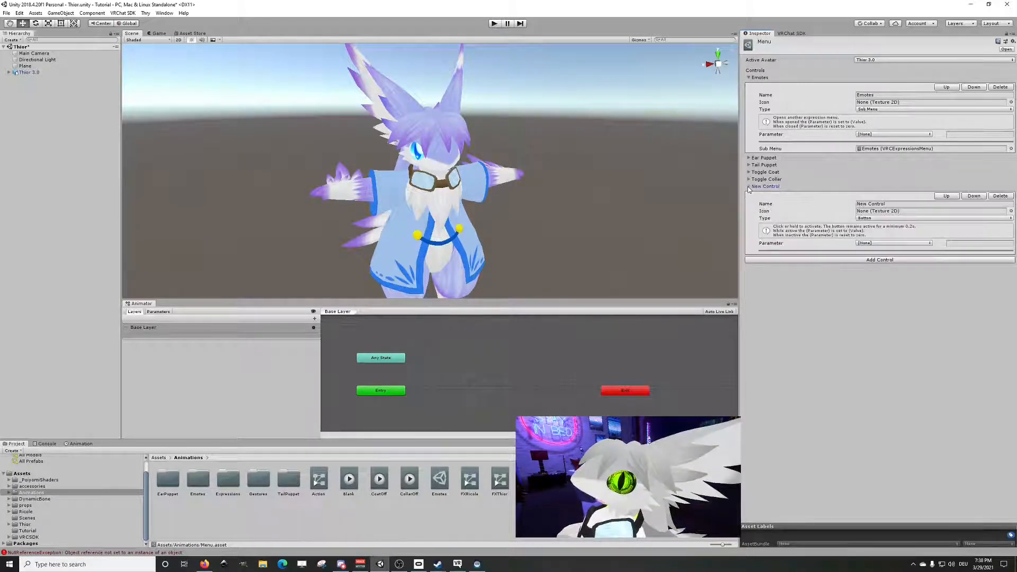
{"action": "left_click_drag", "start_coordinate": [889, 204], "coordinate": [851, 206]}
{"action": "type", "text": "Toggle Custom Objects"}
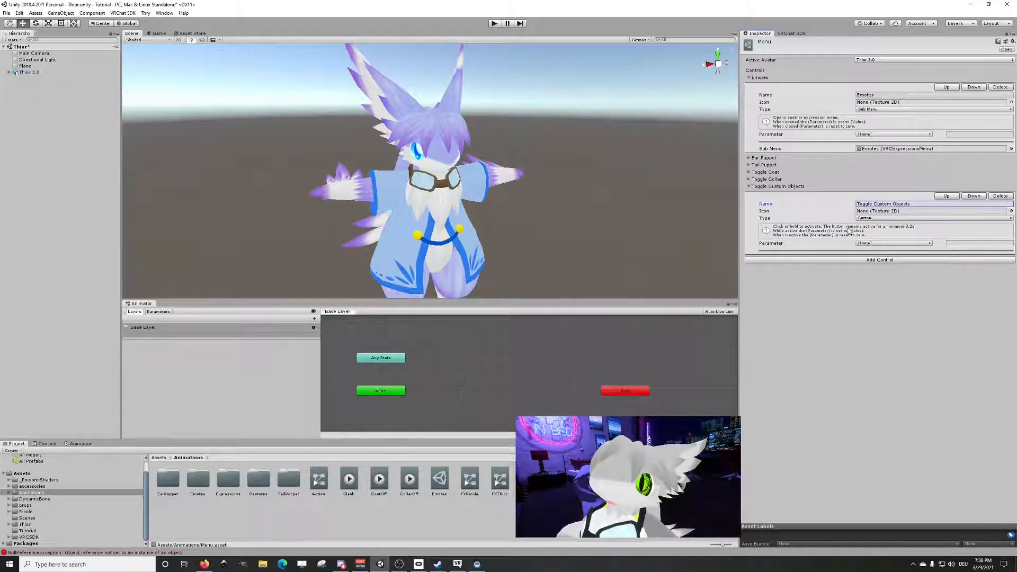
{"action": "left_click", "coordinate": [882, 218]}
{"action": "left_click", "coordinate": [879, 245]}
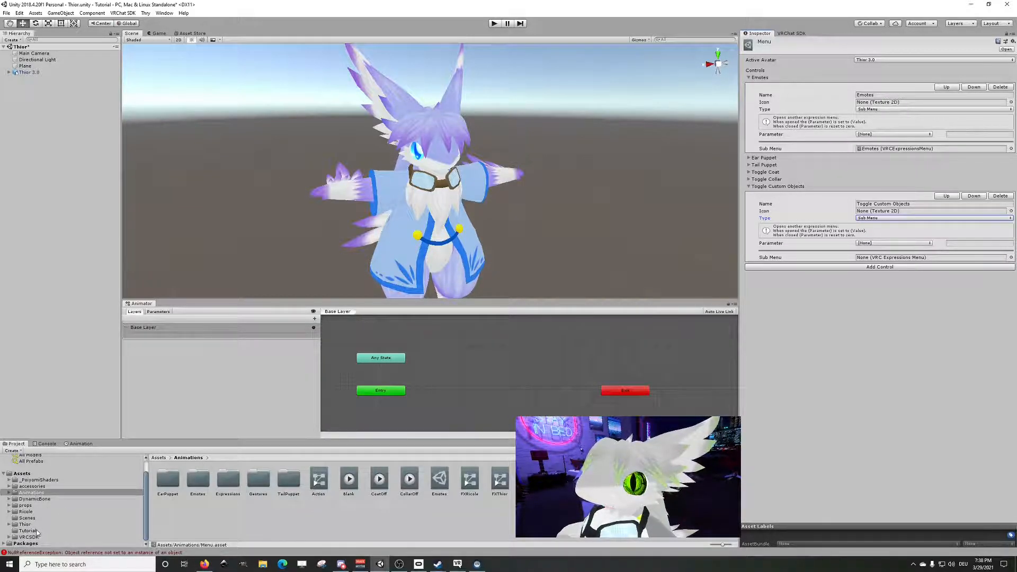
Step: Create a VRChat Expressions Menu asset named Custom Toggles in the Animations folder
{"action": "right_click", "coordinate": [646, 477]}
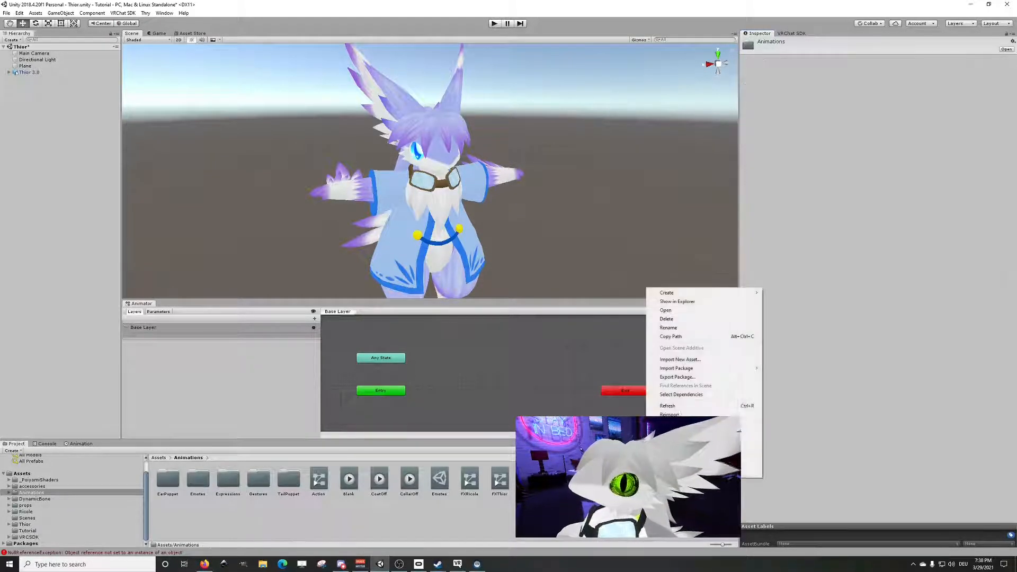
{"action": "mouse_move", "coordinate": [705, 294]}
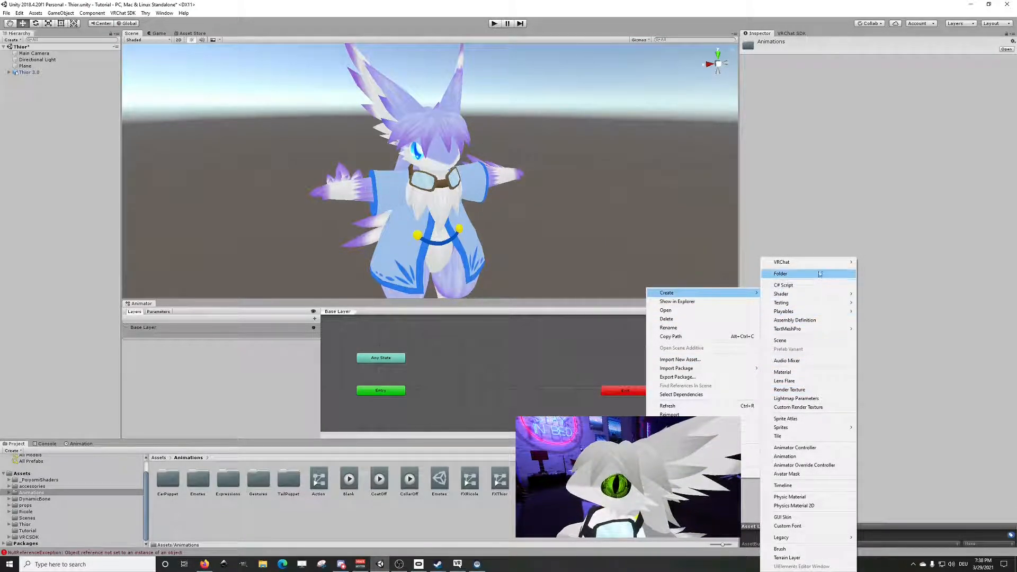
{"action": "mouse_move", "coordinate": [827, 262]}
{"action": "mouse_move", "coordinate": [879, 262]}
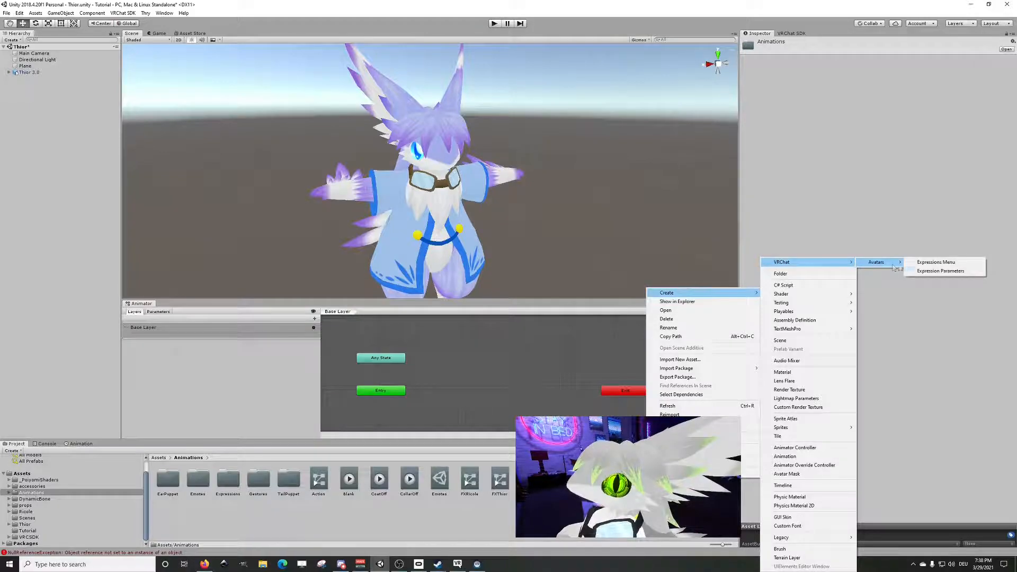
{"action": "left_click", "coordinate": [935, 263]}
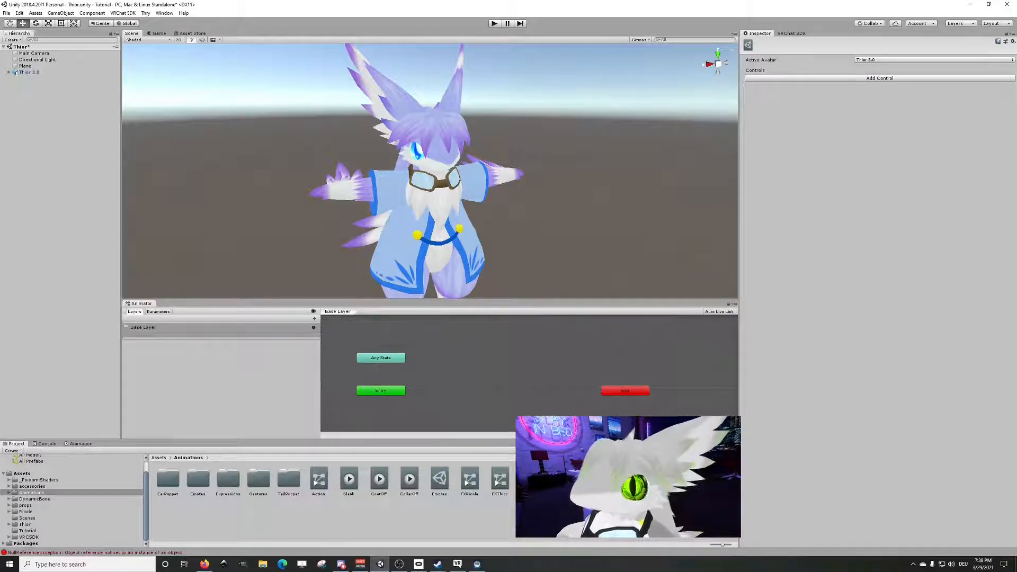
{"action": "key", "text": "Return"}
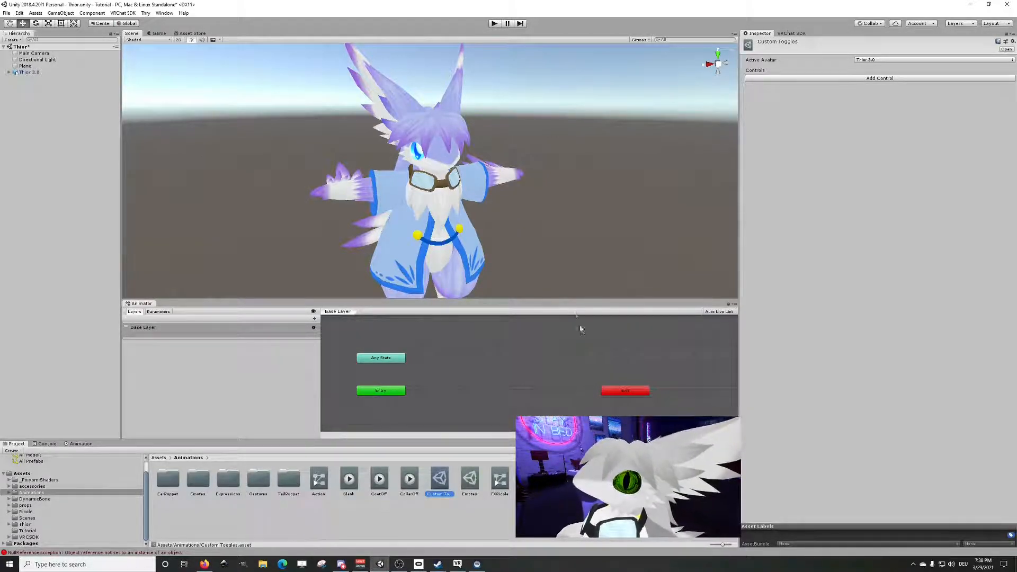
Step: Add a control to the Custom Toggles menu and name it ToggleTopHat
{"action": "left_click", "coordinate": [867, 79]}
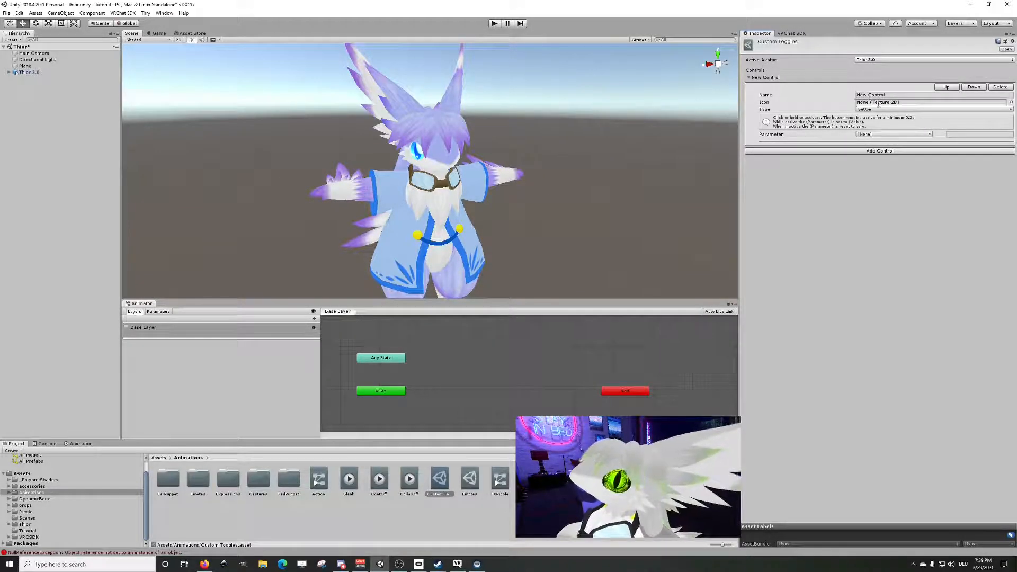
{"action": "left_click", "coordinate": [858, 95]}
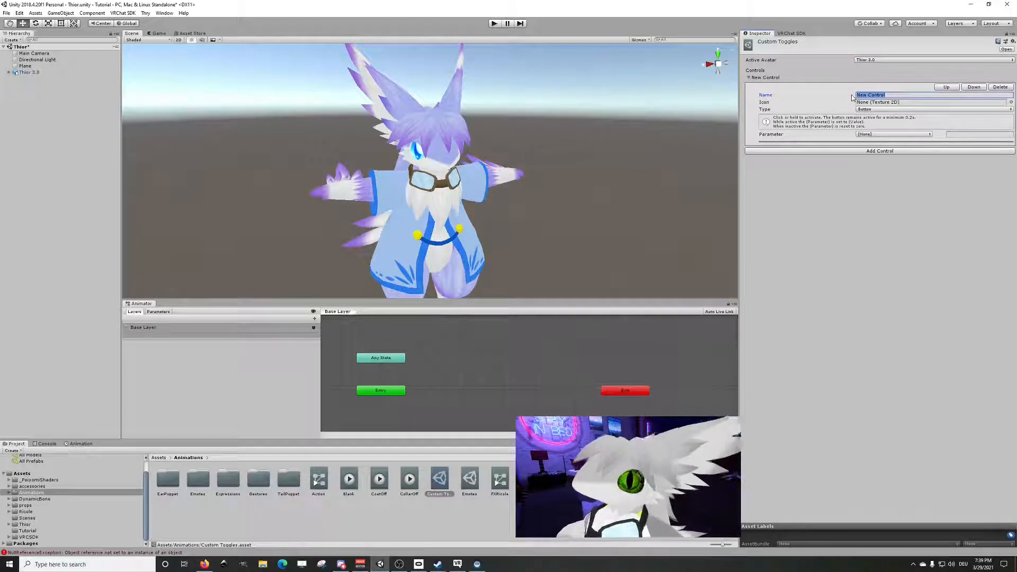
{"action": "type", "text": "Toggle Ha"}
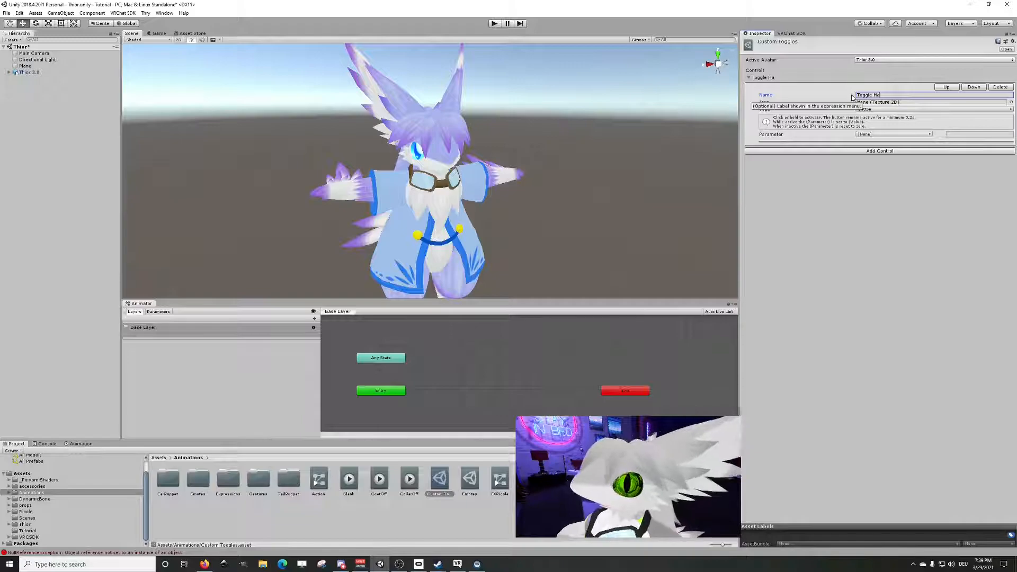
{"action": "key", "text": "BackSpace"}
{"action": "key", "text": "BackSpace"}
{"action": "key", "text": "ctrl+v"}
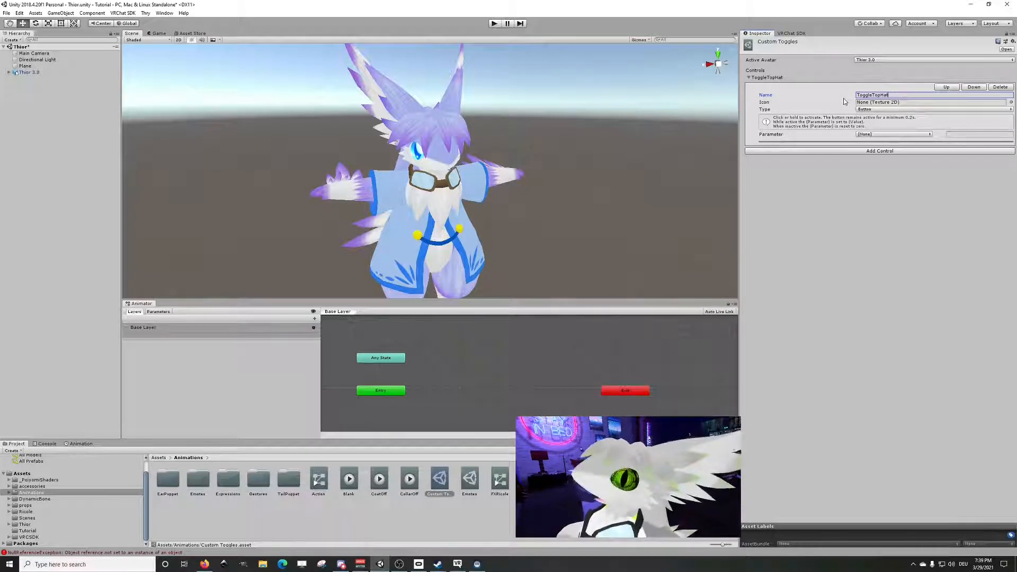
Step: Set the ToggleTopHat control's type to Toggle and its parameter to ToggleTopHat, Int
{"action": "left_click", "coordinate": [865, 109]}
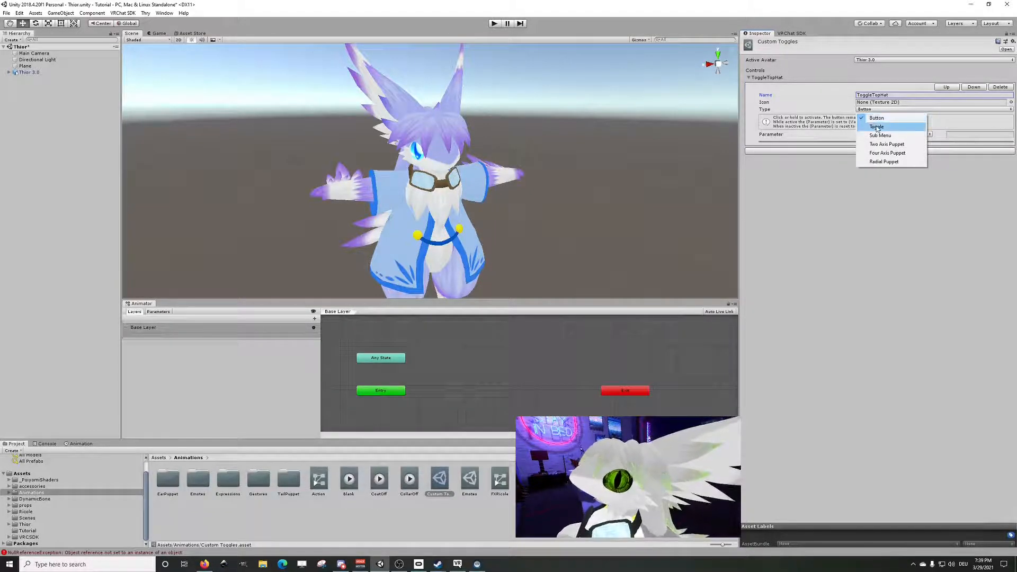
{"action": "left_click", "coordinate": [875, 127]}
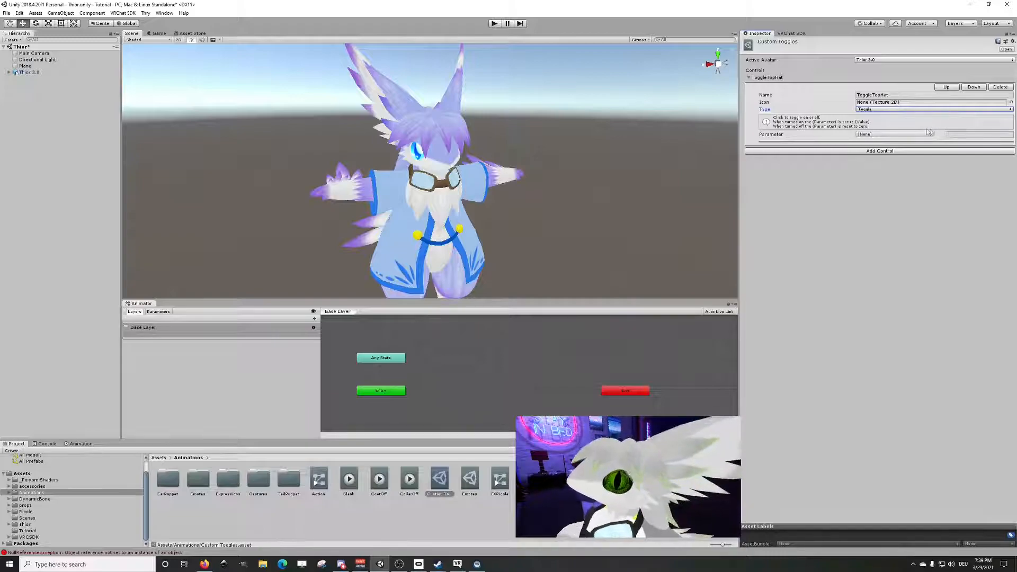
{"action": "left_click", "coordinate": [885, 135]}
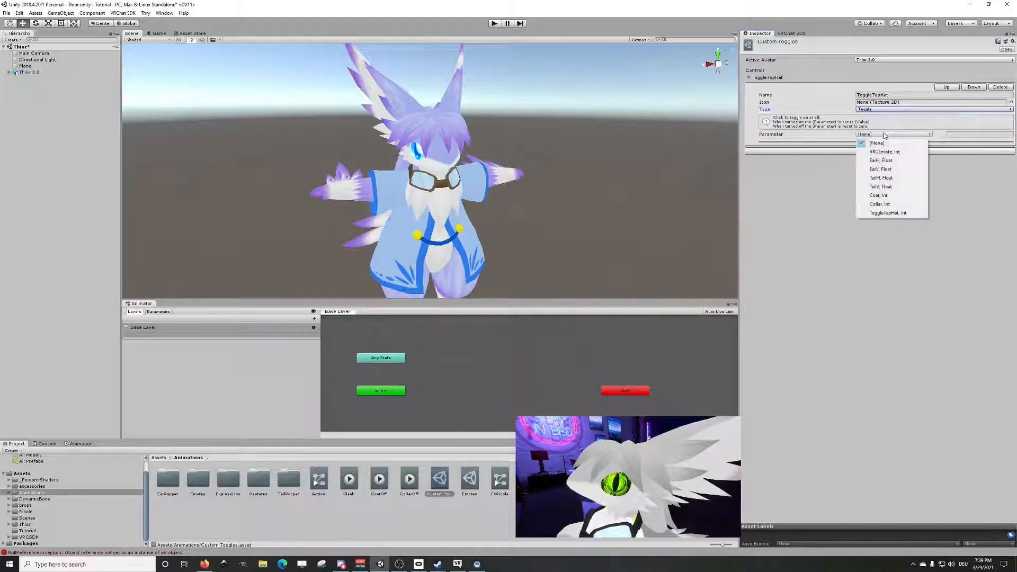
{"action": "left_click", "coordinate": [907, 214]}
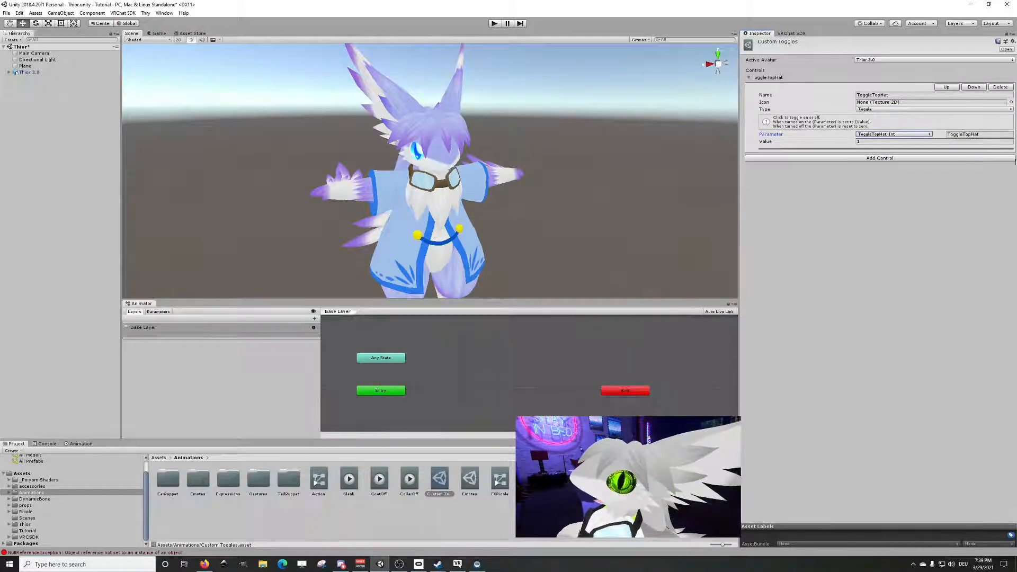
Step: Review the Params and menu assets, and assign Custom Toggles as the sub menu of Toggle Custom Objects in the main menu
{"action": "left_click", "coordinate": [591, 479]}
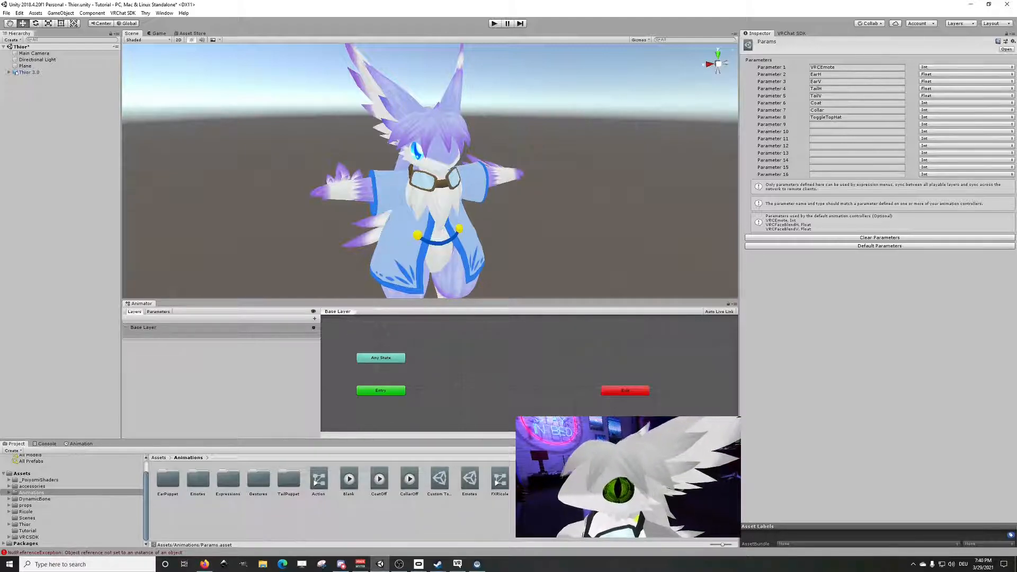
{"action": "left_click", "coordinate": [561, 478]}
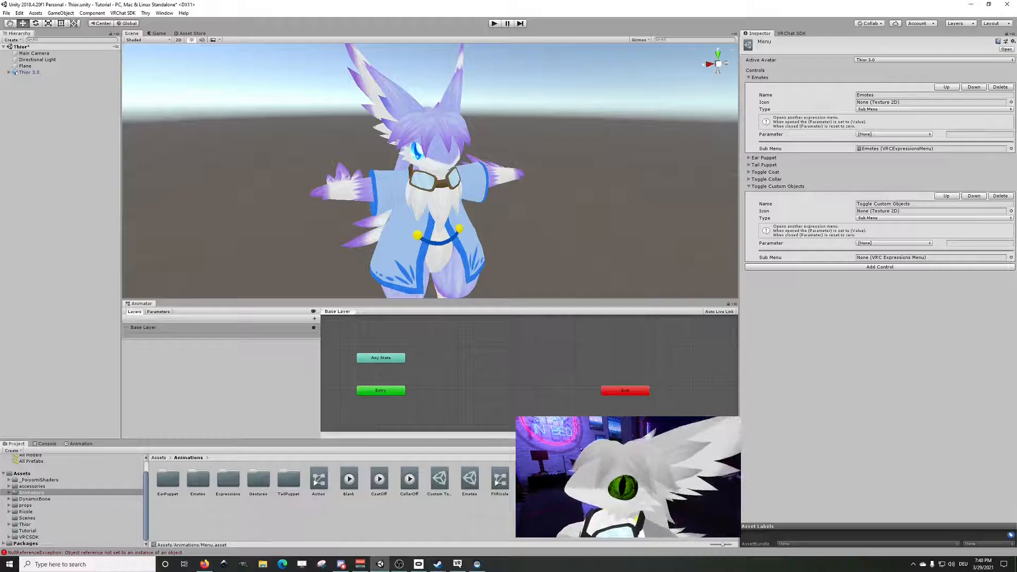
{"action": "left_click", "coordinate": [440, 479]}
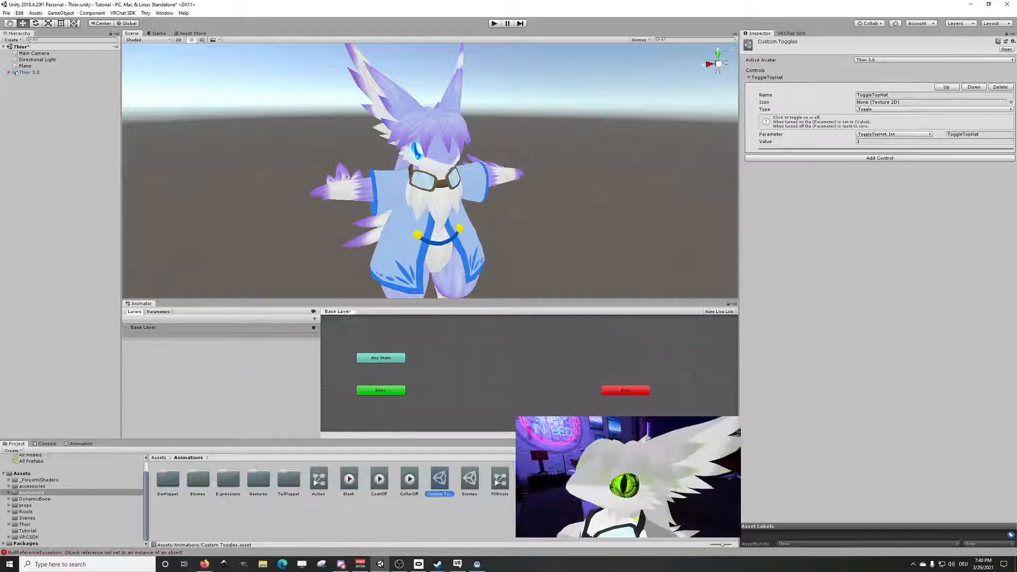
{"action": "left_click", "coordinate": [561, 479]}
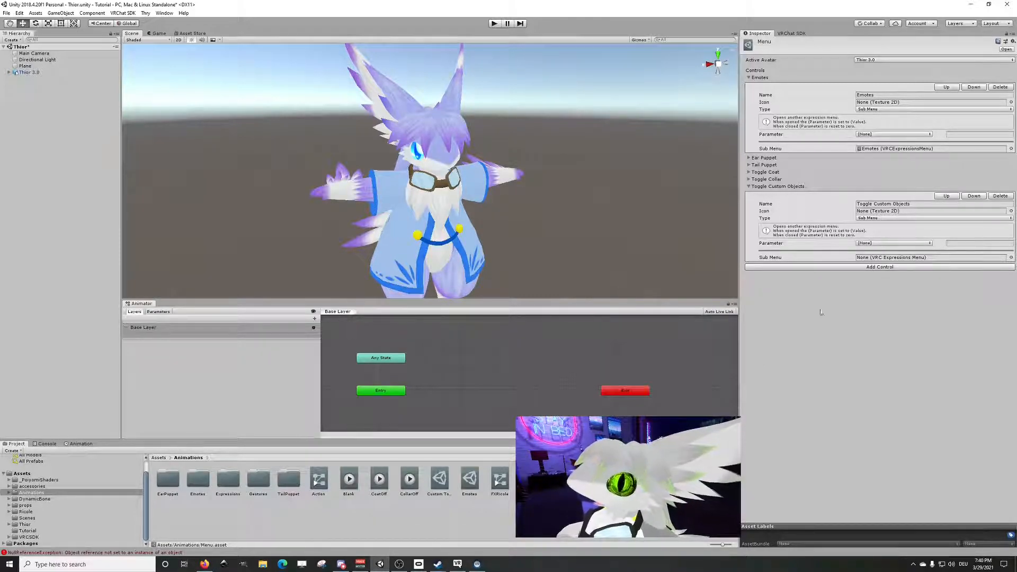
{"action": "left_click_drag", "start_coordinate": [442, 479], "coordinate": [869, 262]}
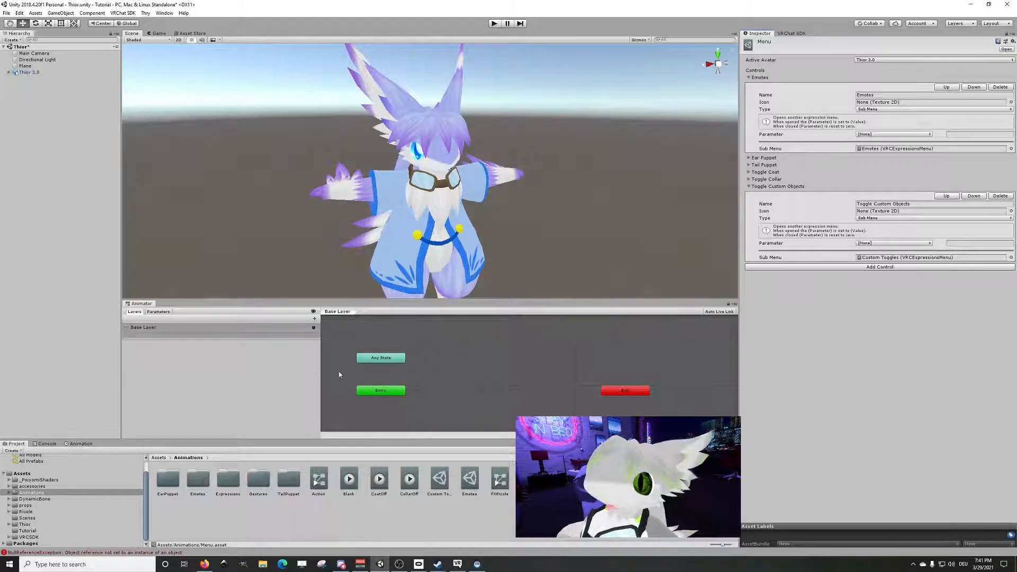
Step: Open the FXThior controller assigned to the Thior 3.0 avatar and add an Int parameter named ToggleTopHat
{"action": "left_click", "coordinate": [30, 72]}
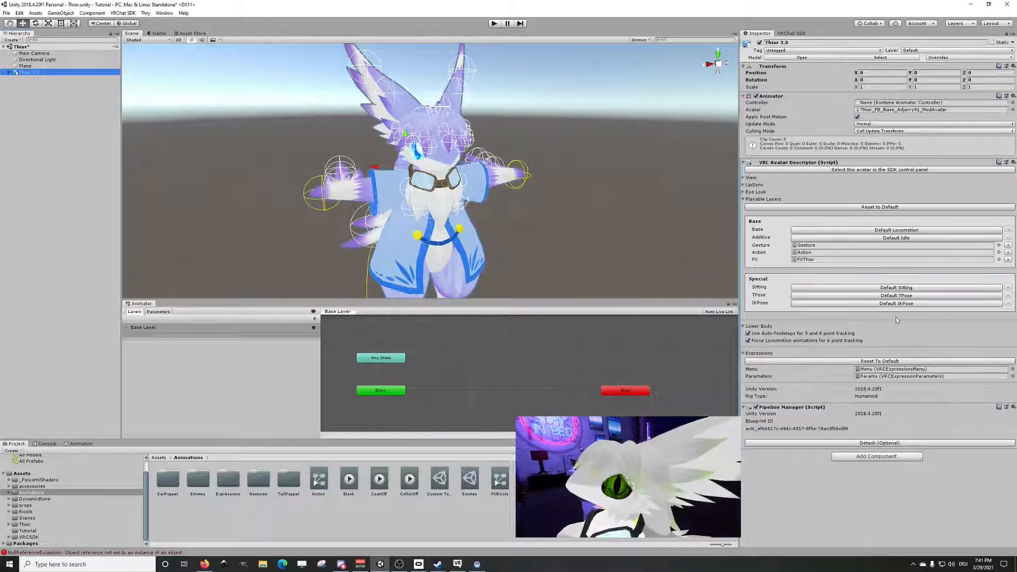
{"action": "left_click", "coordinate": [809, 260]}
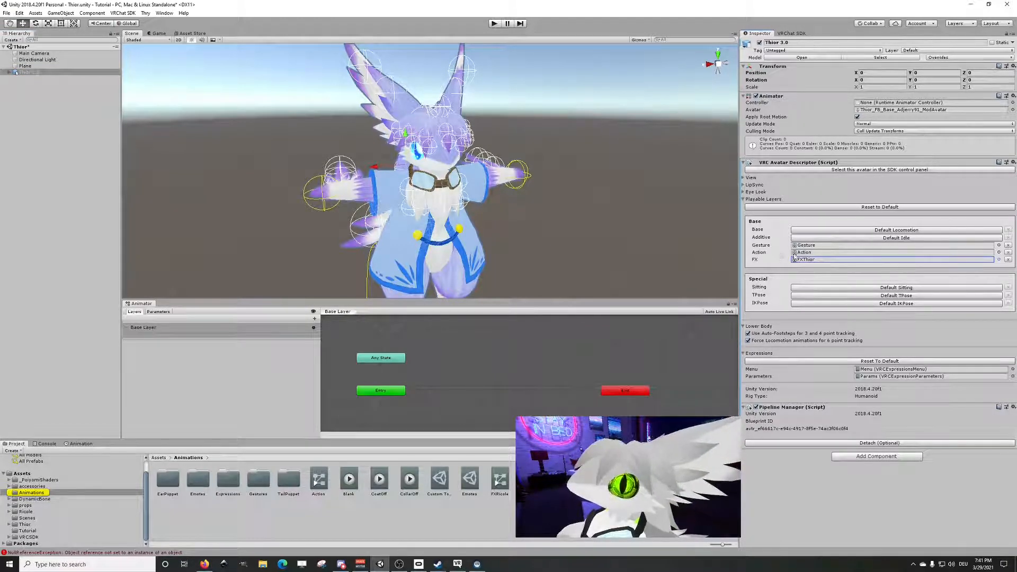
{"action": "double_click", "coordinate": [800, 260]}
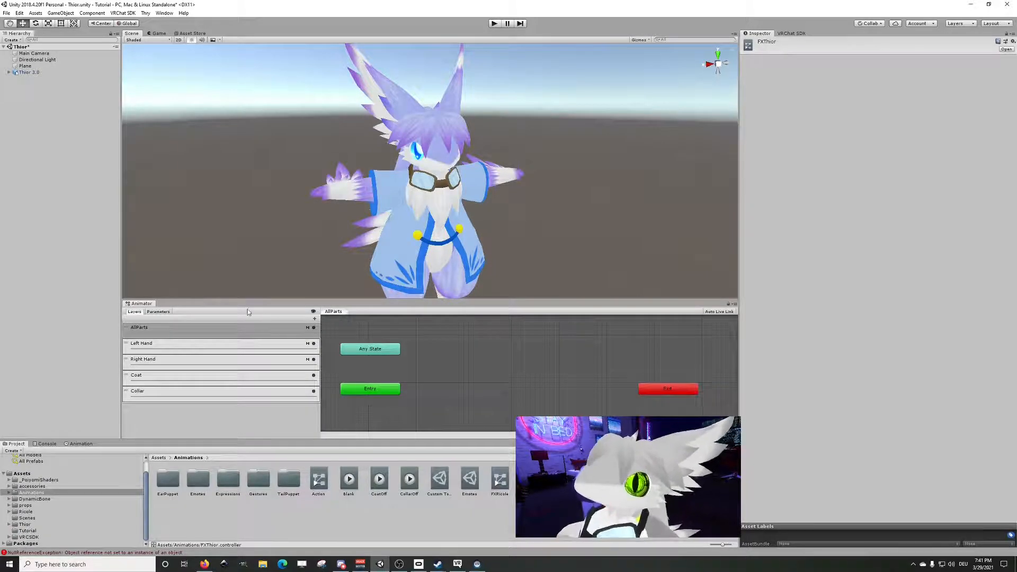
{"action": "left_click", "coordinate": [164, 312]}
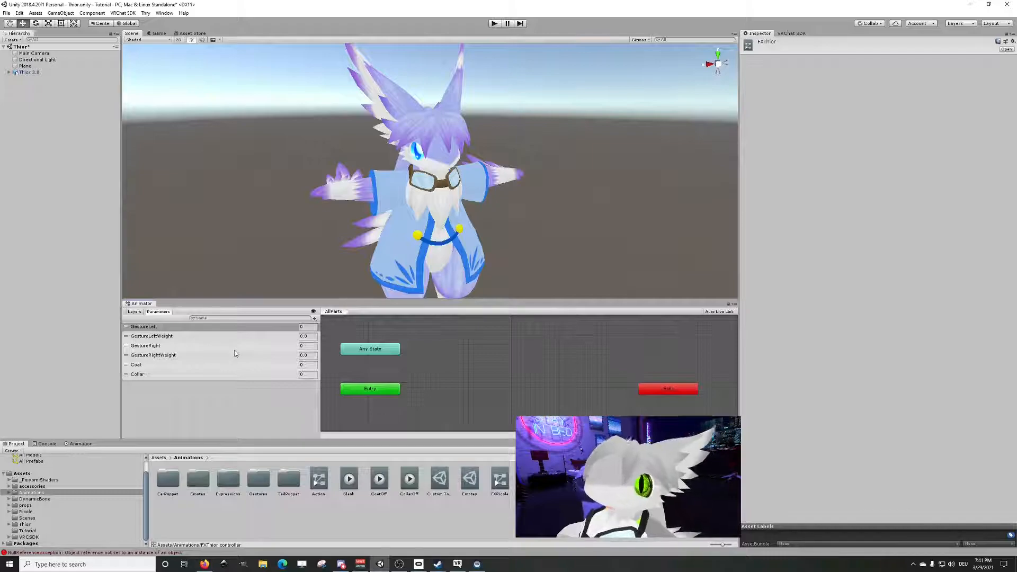
{"action": "left_click", "coordinate": [315, 320]}
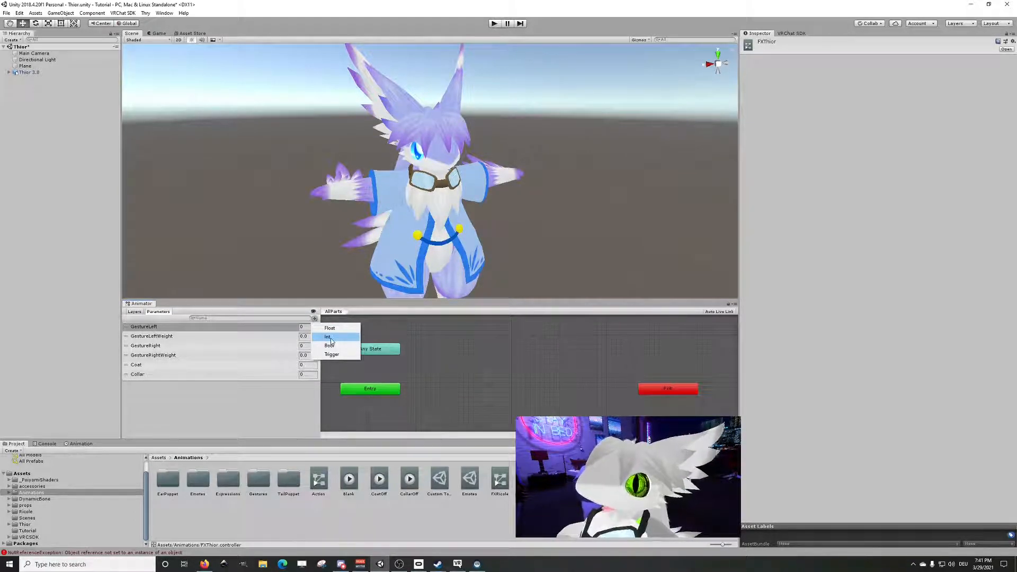
{"action": "left_click", "coordinate": [329, 338]}
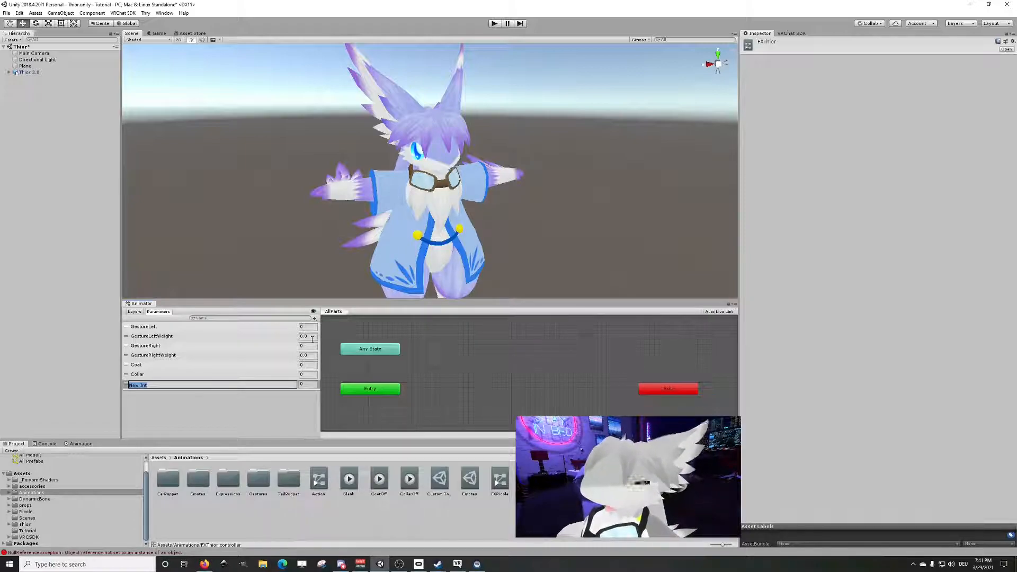
{"action": "type", "text": "ToggleTopHat"}
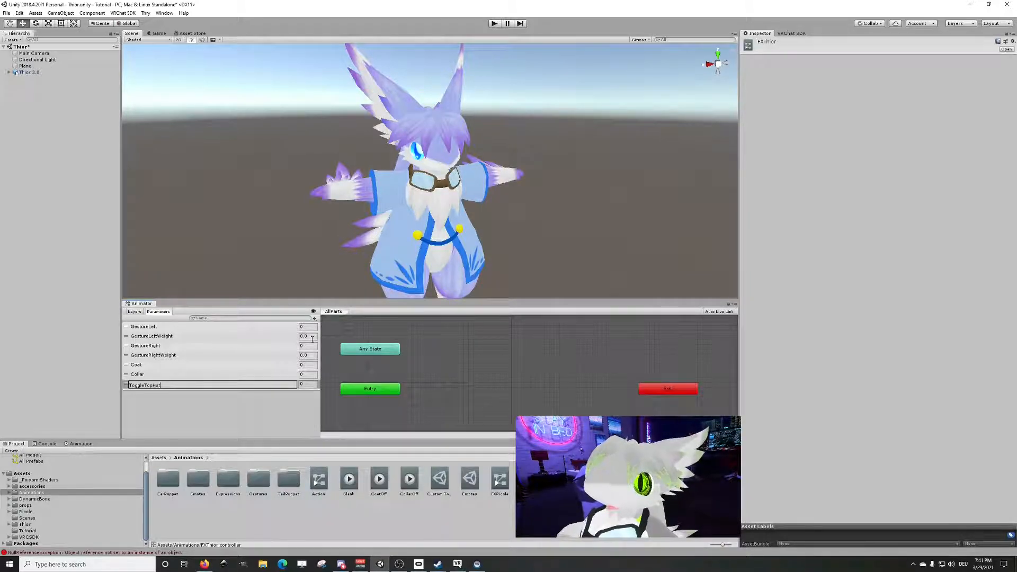
{"action": "key", "text": "Return"}
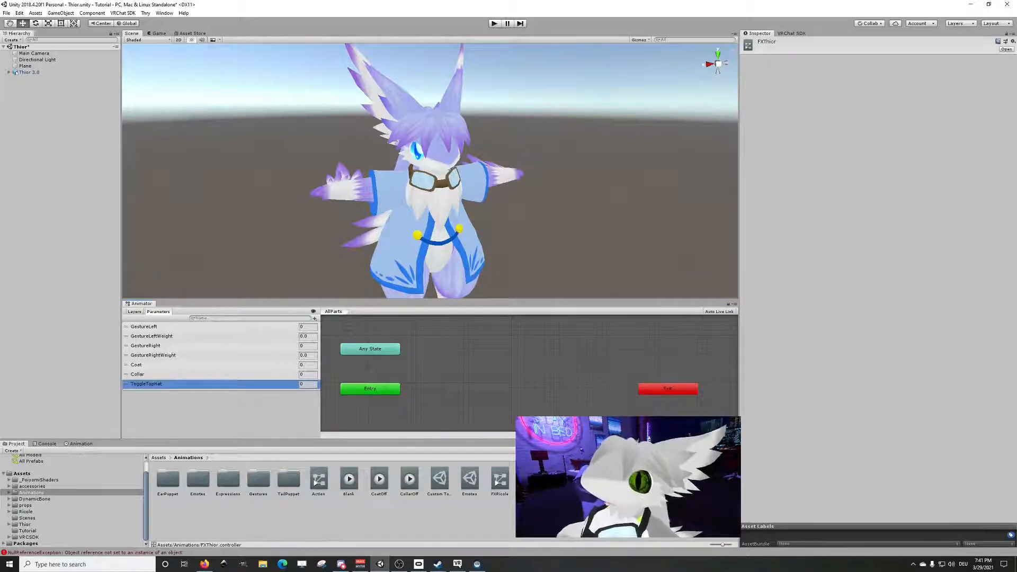
Step: Add a layer named ToggleTopHat to the FX controller and set its weight to 1
{"action": "left_click", "coordinate": [135, 312]}
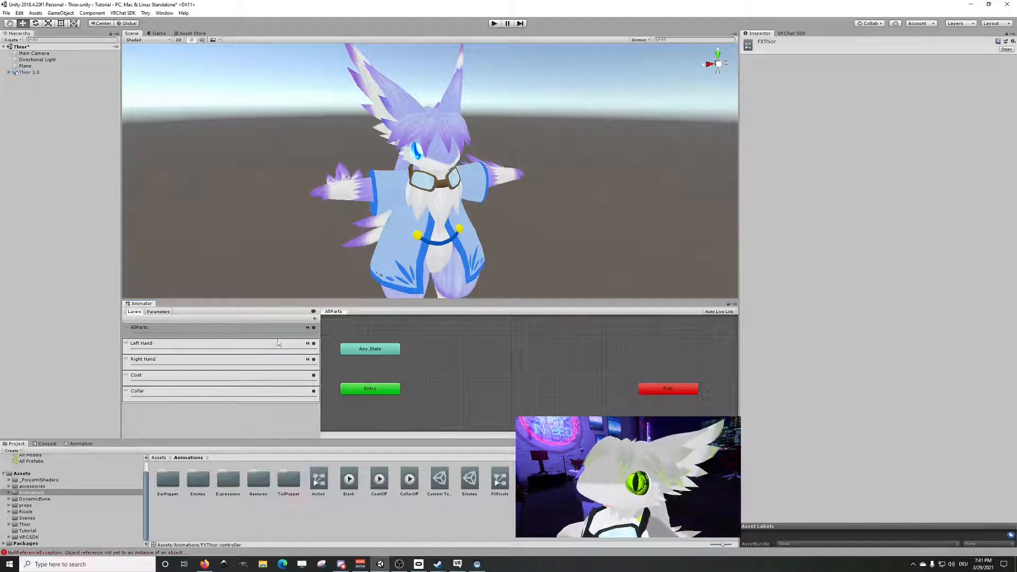
{"action": "left_click", "coordinate": [314, 320]}
{"action": "type", "text": "ToggleTopHat"}
{"action": "key", "text": "Return"}
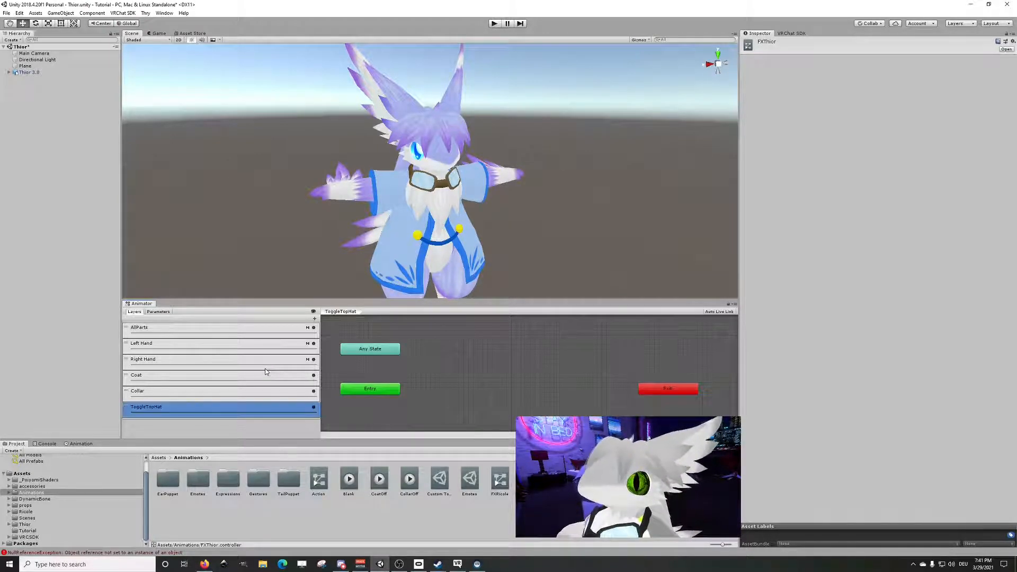
{"action": "left_click", "coordinate": [314, 407]}
{"action": "left_click_drag", "start_coordinate": [365, 409], "coordinate": [400, 409]}
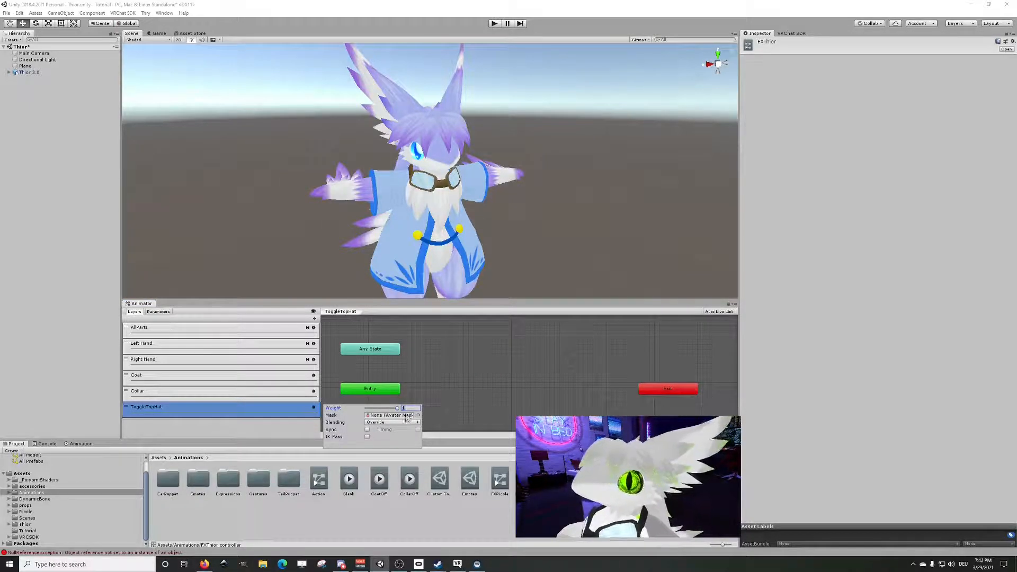
{"action": "left_click", "coordinate": [291, 436]}
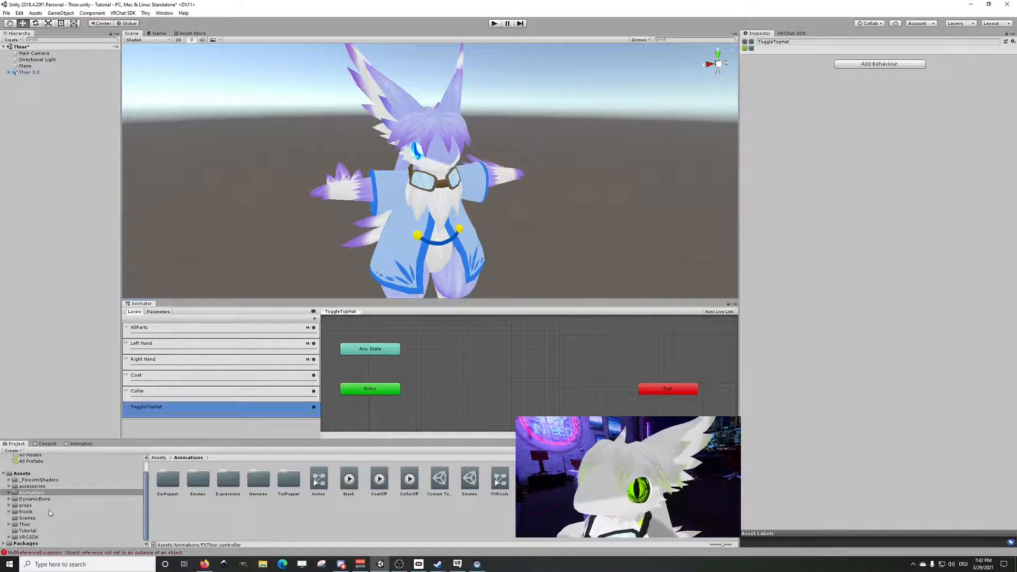
Step: Add the TopHatOFF animation from the Tutorial folder to the ToggleTopHat layer as the default state, with TopHatON as a second state below it
{"action": "left_click", "coordinate": [30, 530]}
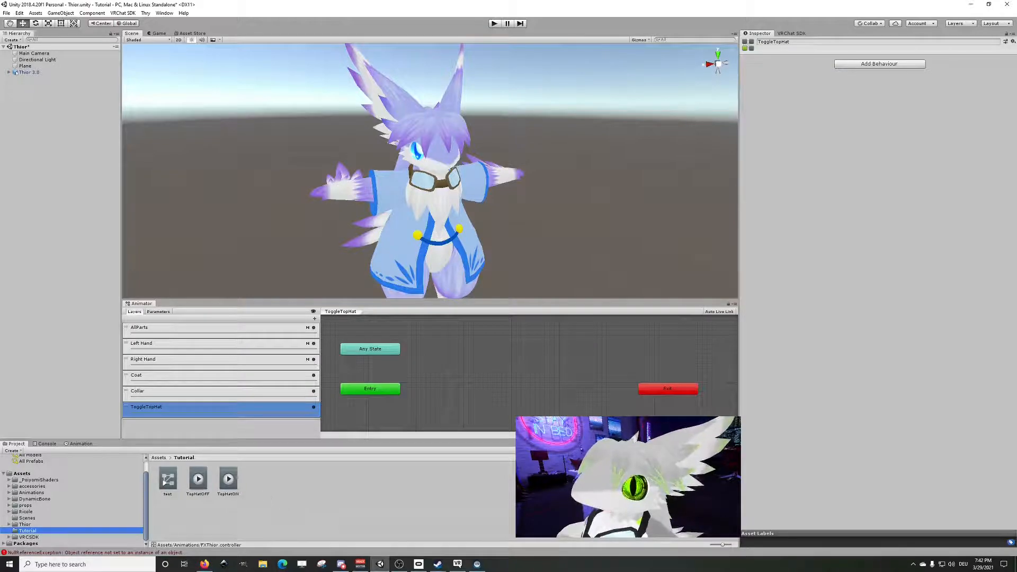
{"action": "left_click_drag", "start_coordinate": [196, 497], "coordinate": [493, 362]}
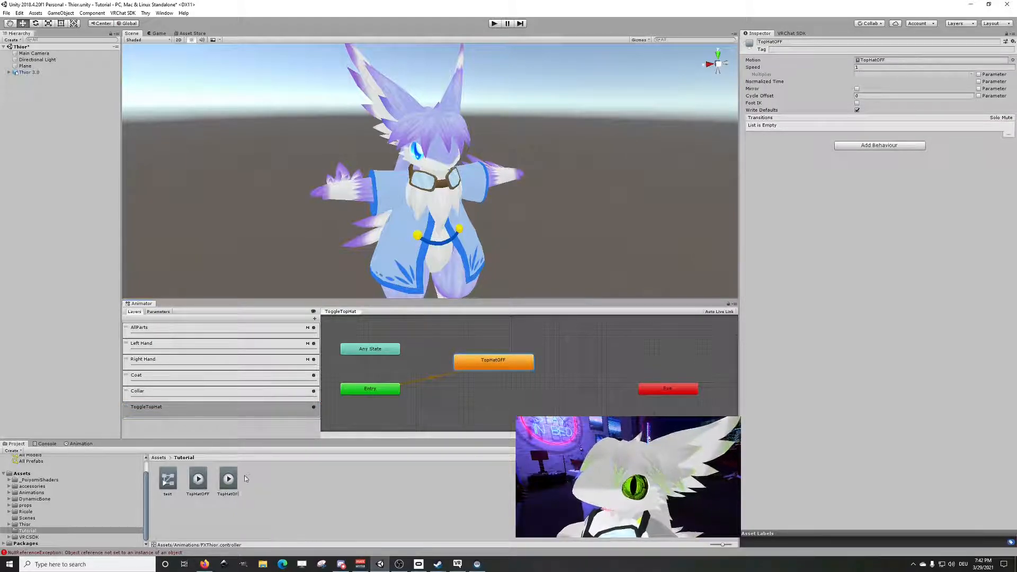
{"action": "left_click_drag", "start_coordinate": [233, 480], "coordinate": [496, 403]}
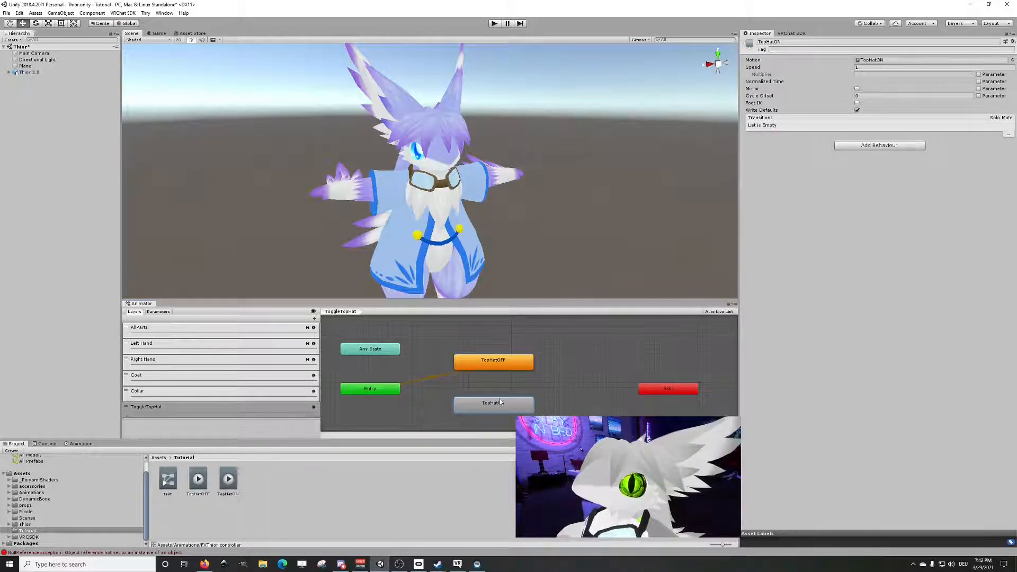
Step: Create transitions in both directions between the TopHatOFF and TopHatON states
{"action": "right_click", "coordinate": [490, 365]}
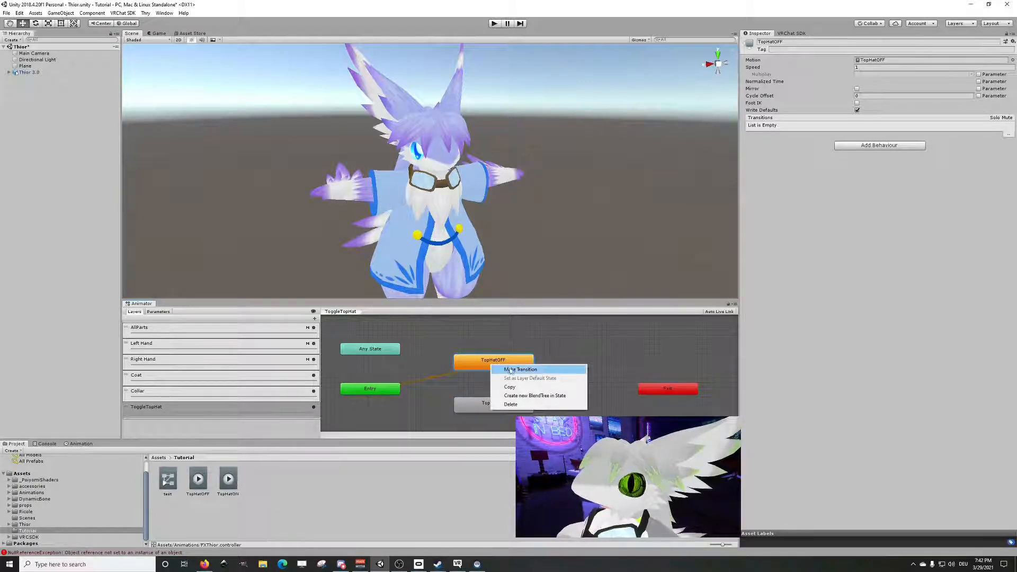
{"action": "left_click", "coordinate": [512, 370]}
{"action": "left_click", "coordinate": [490, 404]}
{"action": "right_click", "coordinate": [507, 405]}
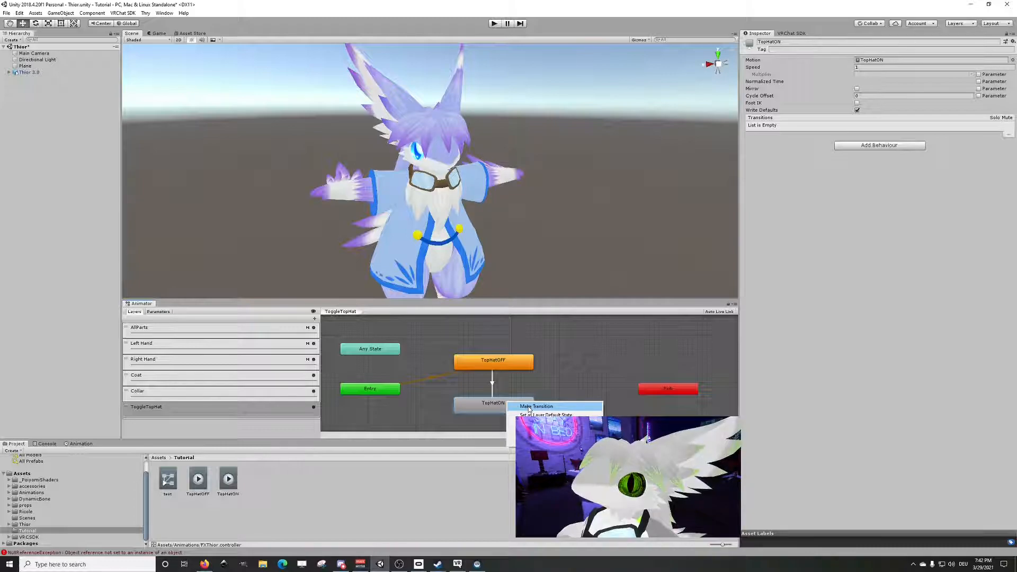
{"action": "left_click", "coordinate": [528, 407]}
{"action": "left_click", "coordinate": [506, 364]}
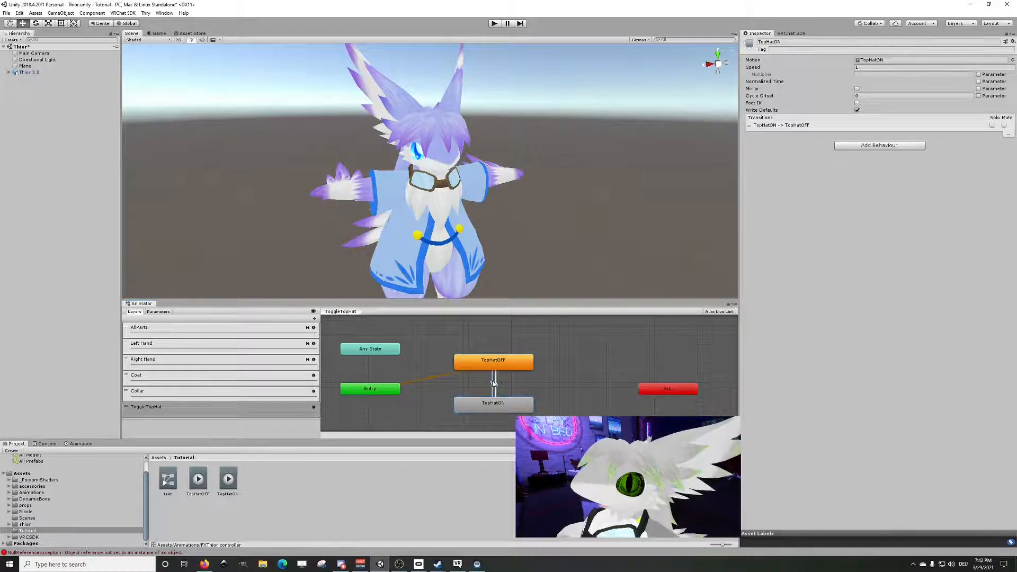
Step: Disable Has Exit Time on the TopHatOFF to TopHatON transition and add the condition ToggleTopHat Equals 1
{"action": "left_click", "coordinate": [493, 382]}
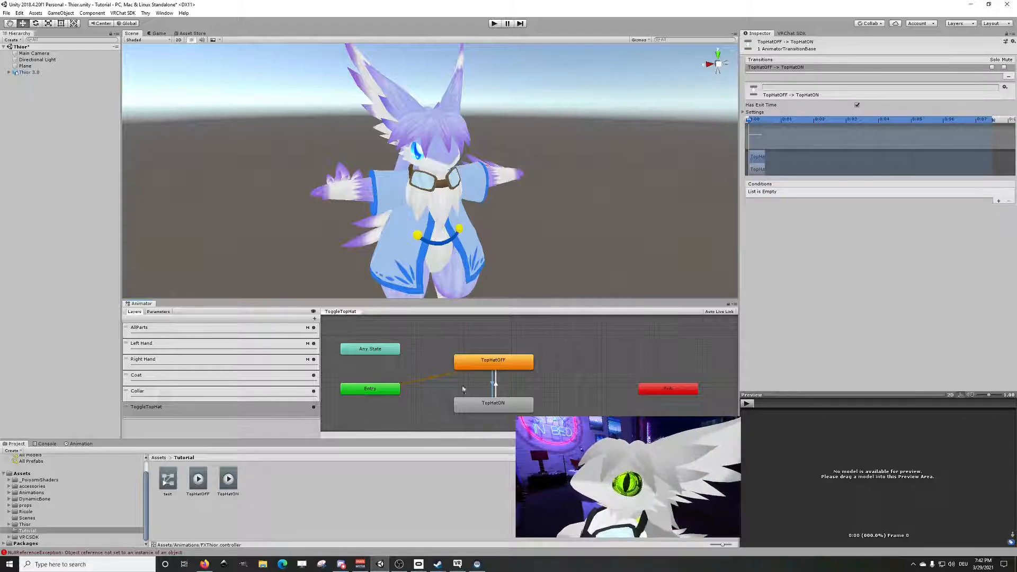
{"action": "left_click", "coordinate": [857, 105]}
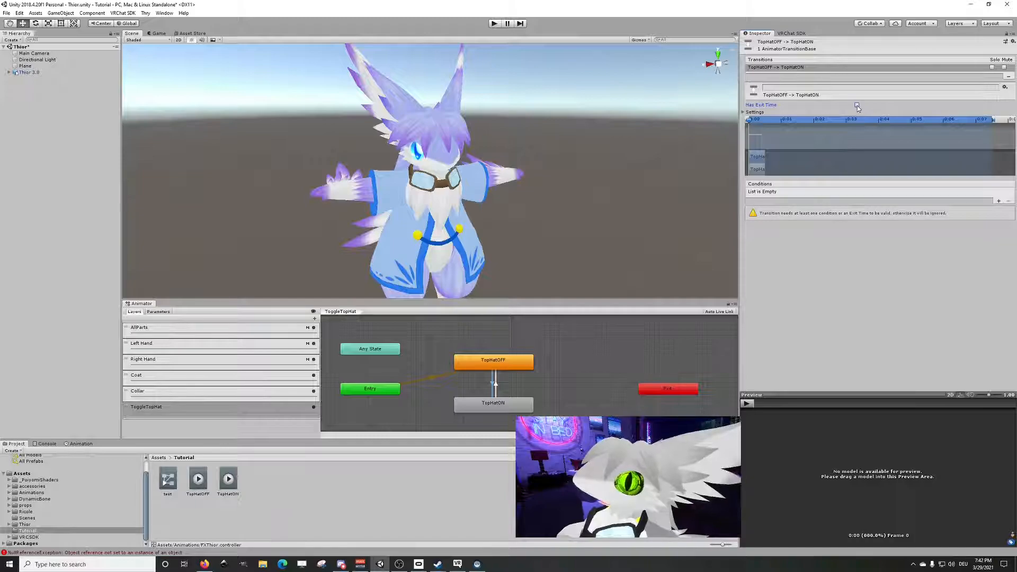
{"action": "left_click", "coordinate": [999, 201]}
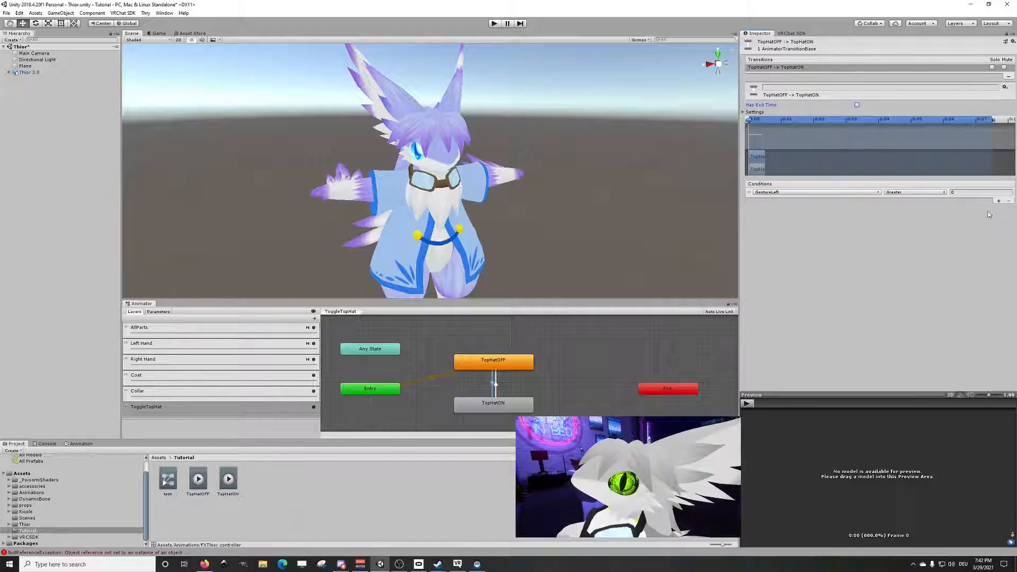
{"action": "left_click", "coordinate": [803, 192]}
{"action": "scroll", "coordinate": [806, 229], "scroll_direction": "down", "scroll_amount": 2}
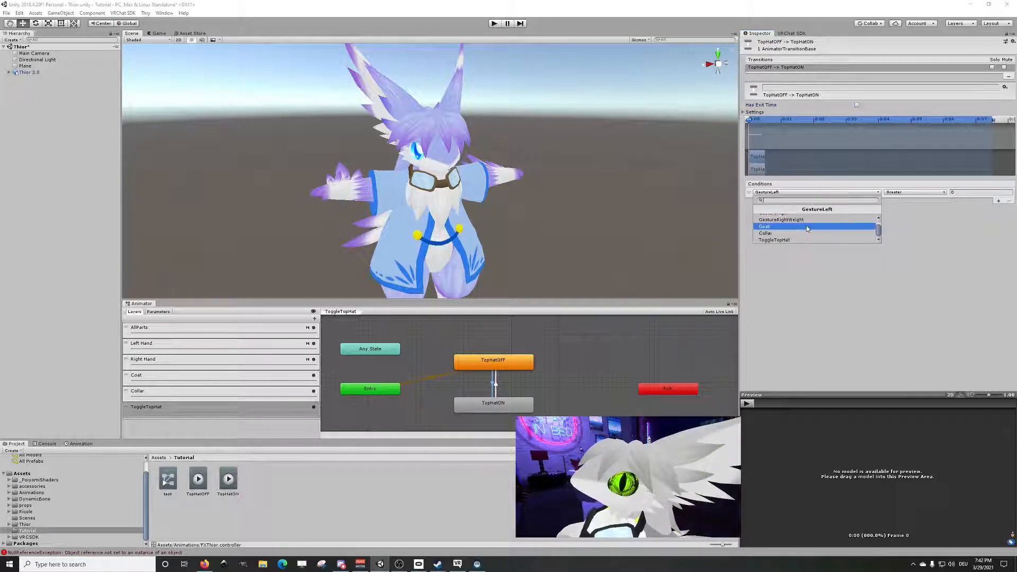
{"action": "left_click", "coordinate": [779, 240]}
{"action": "left_click", "coordinate": [902, 193]}
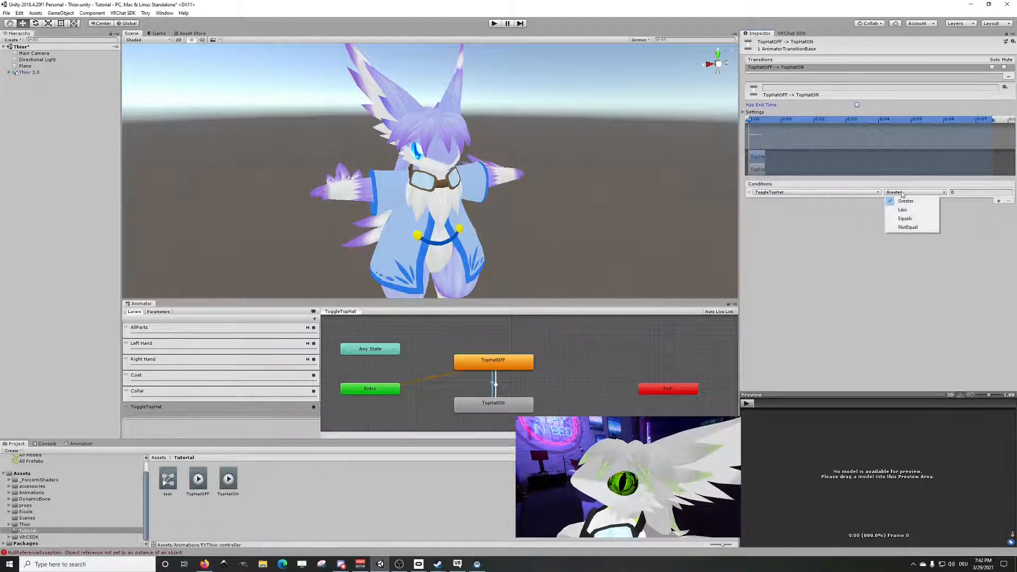
{"action": "left_click", "coordinate": [905, 218]}
{"action": "left_click", "coordinate": [960, 194]}
{"action": "type", "text": "1"}
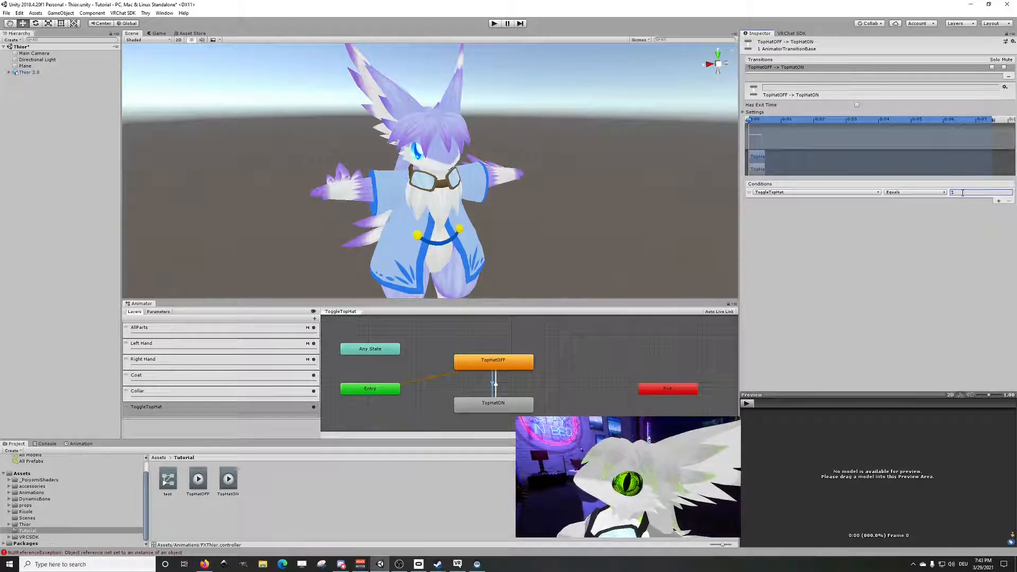
Step: Give the TopHatON to TopHatOFF transition the condition ToggleTopHat NotEqual 1 without exit time, and save the scene
{"action": "left_click", "coordinate": [496, 386]}
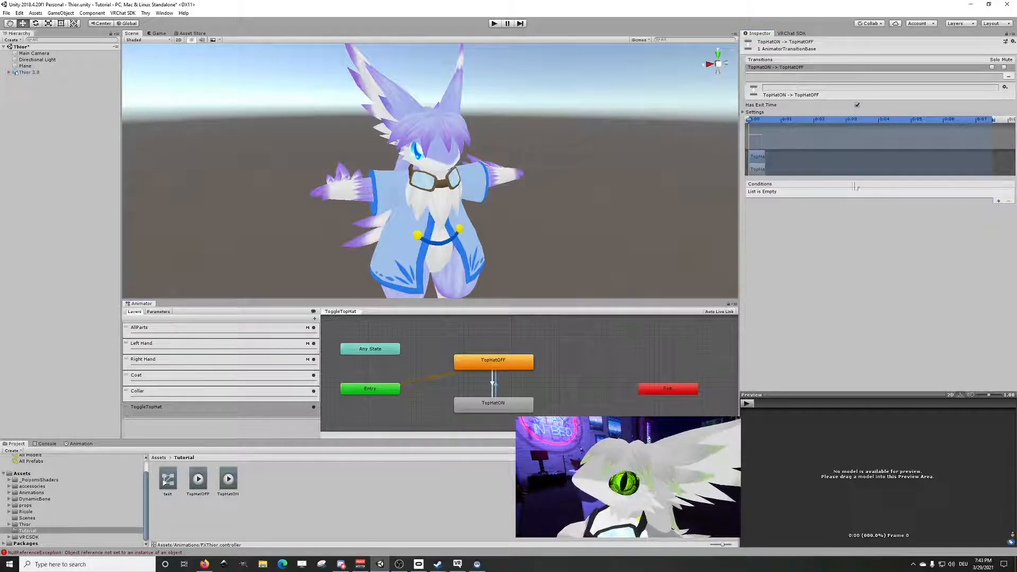
{"action": "left_click", "coordinate": [856, 105]}
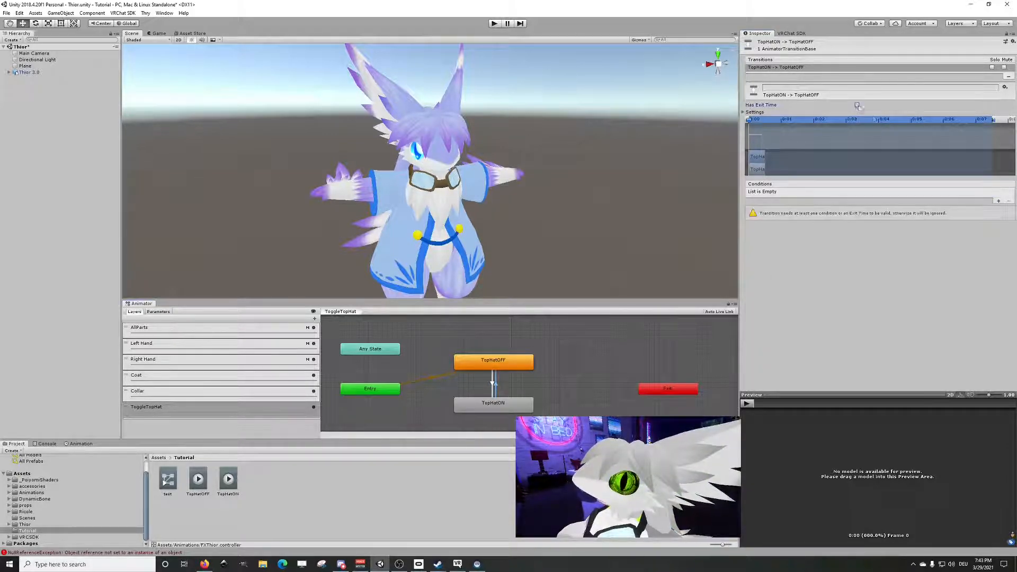
{"action": "left_click", "coordinate": [998, 201]}
{"action": "left_click", "coordinate": [817, 193]}
{"action": "scroll", "coordinate": [802, 228], "scroll_direction": "down", "scroll_amount": 5}
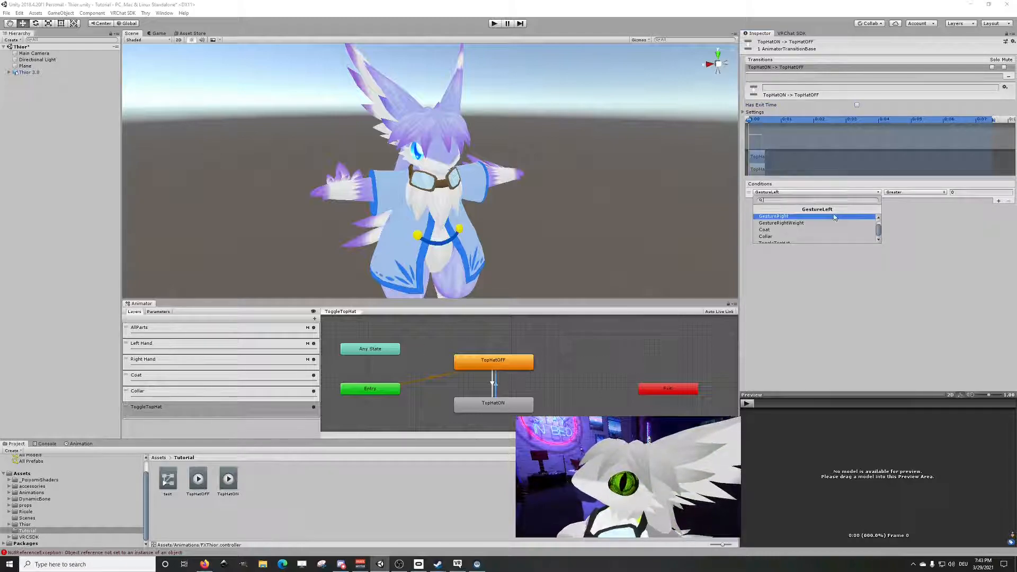
{"action": "left_click", "coordinate": [792, 240]}
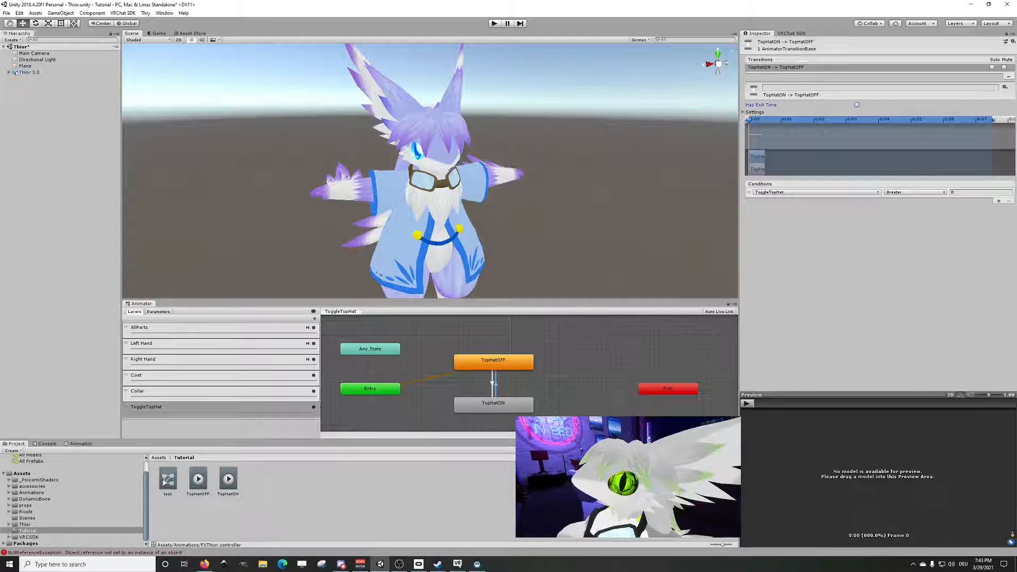
{"action": "left_click", "coordinate": [934, 192]}
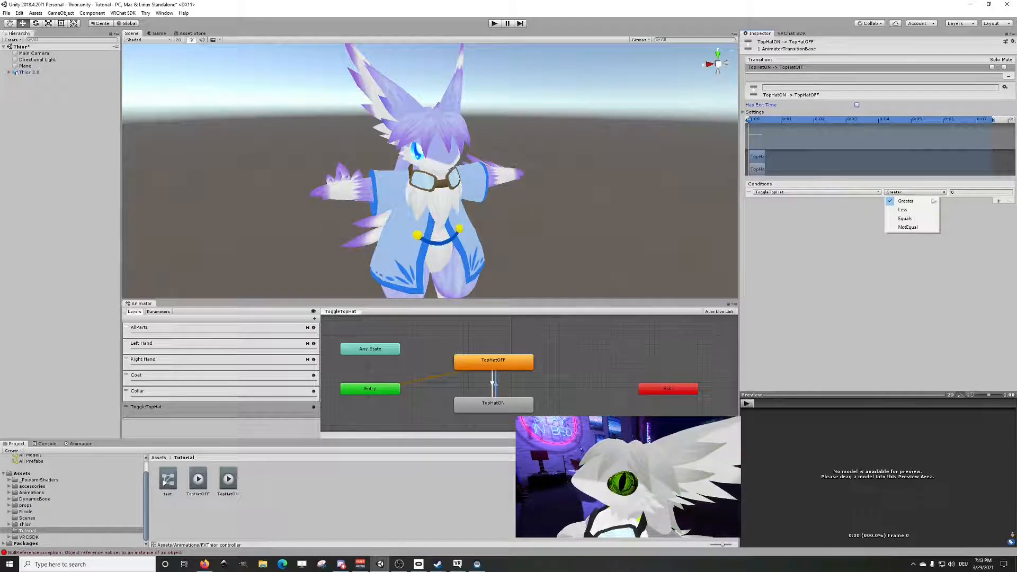
{"action": "left_click", "coordinate": [918, 228]}
{"action": "left_click", "coordinate": [964, 193]}
{"action": "type", "text": "1"}
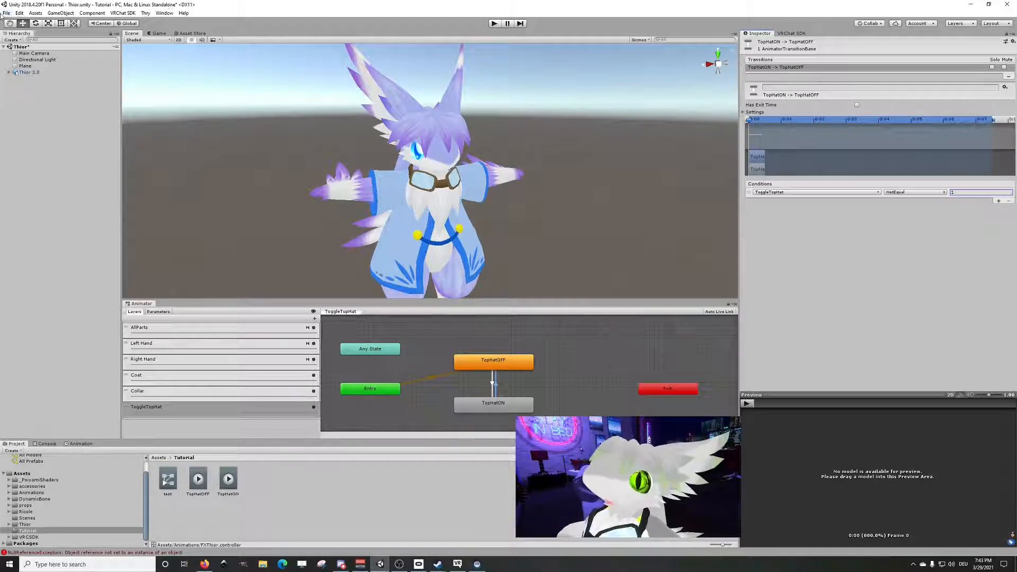
{"action": "left_click", "coordinate": [7, 14]}
{"action": "left_click", "coordinate": [19, 42]}
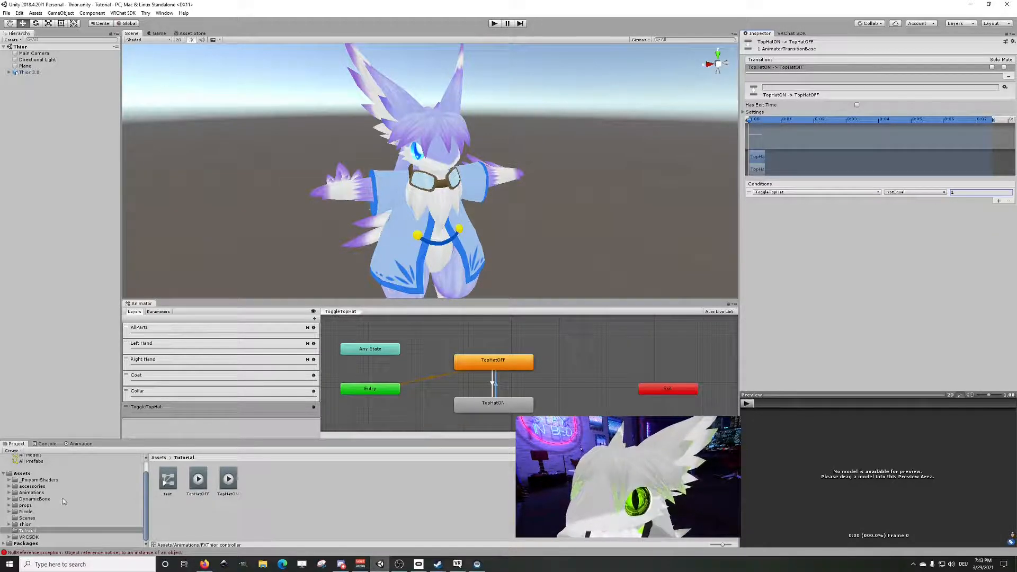
Step: Review the controls of the avatar's main expressions menu and of the Custom Toggles menu
{"action": "left_click", "coordinate": [29, 72]}
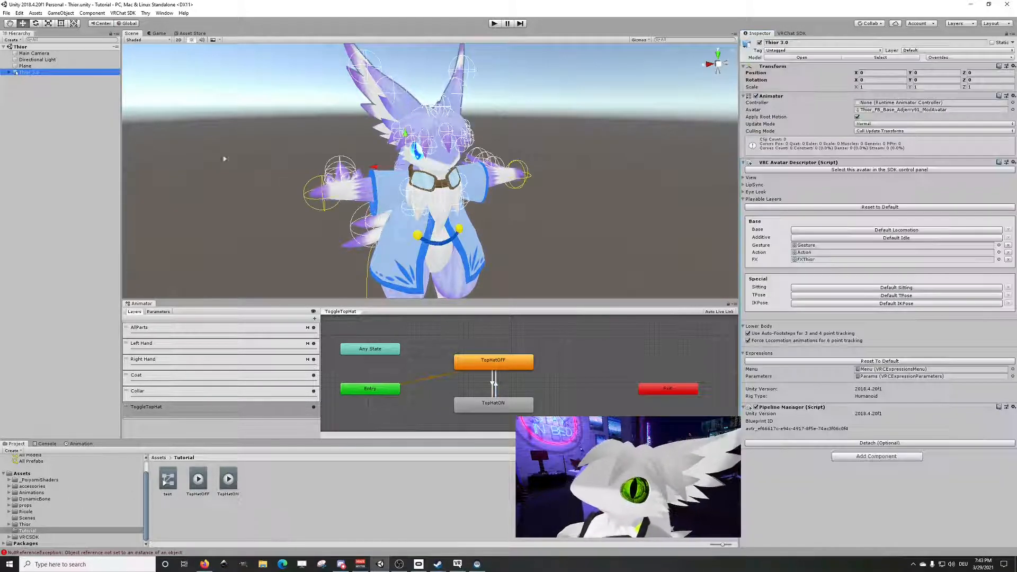
{"action": "left_click", "coordinate": [878, 369]}
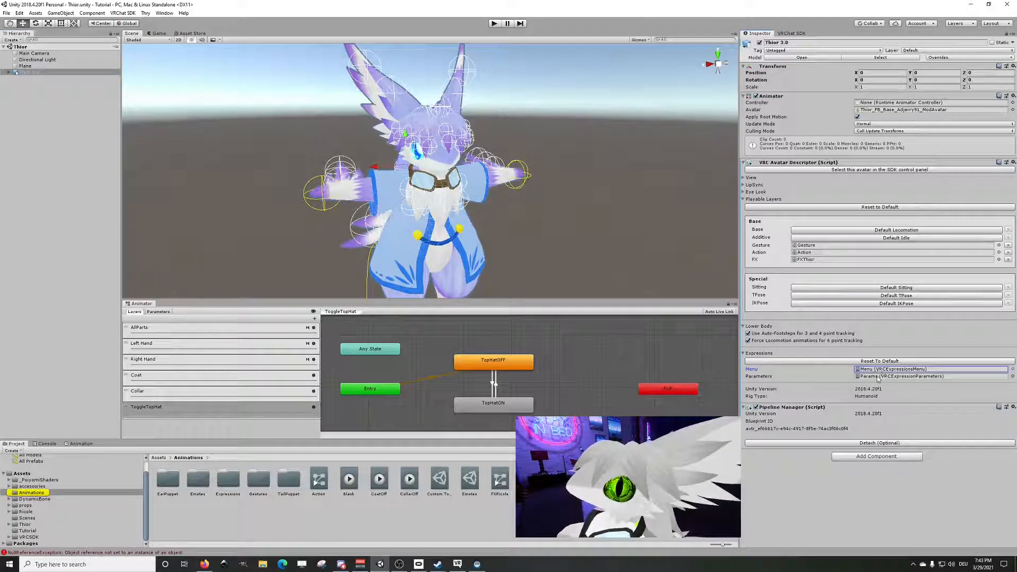
{"action": "double_click", "coordinate": [878, 369]}
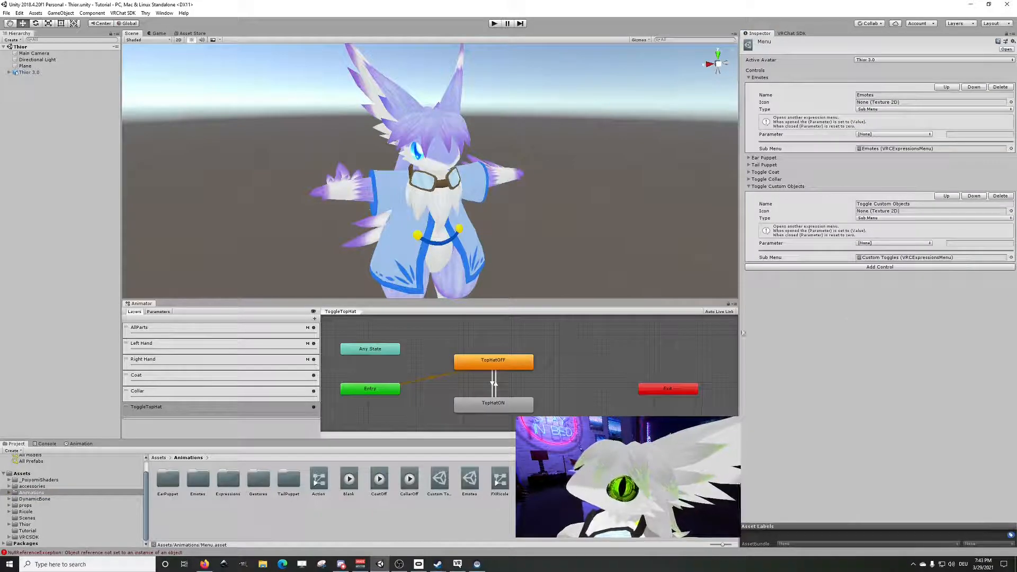
{"action": "left_click", "coordinate": [439, 479]}
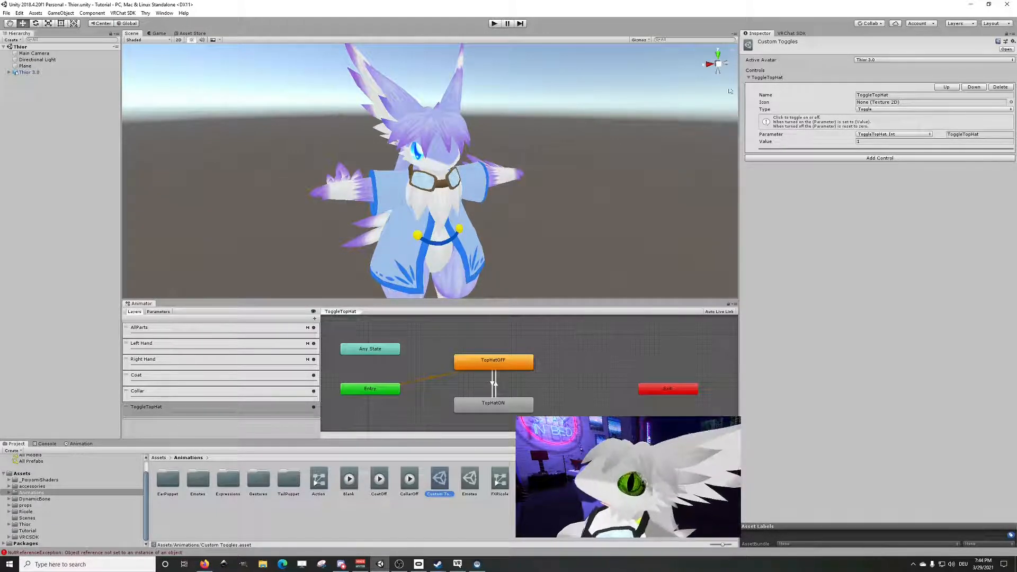
Step: Build an offline test version of the avatar with the VRChat SDK's Build & Test
{"action": "left_click", "coordinate": [790, 33]}
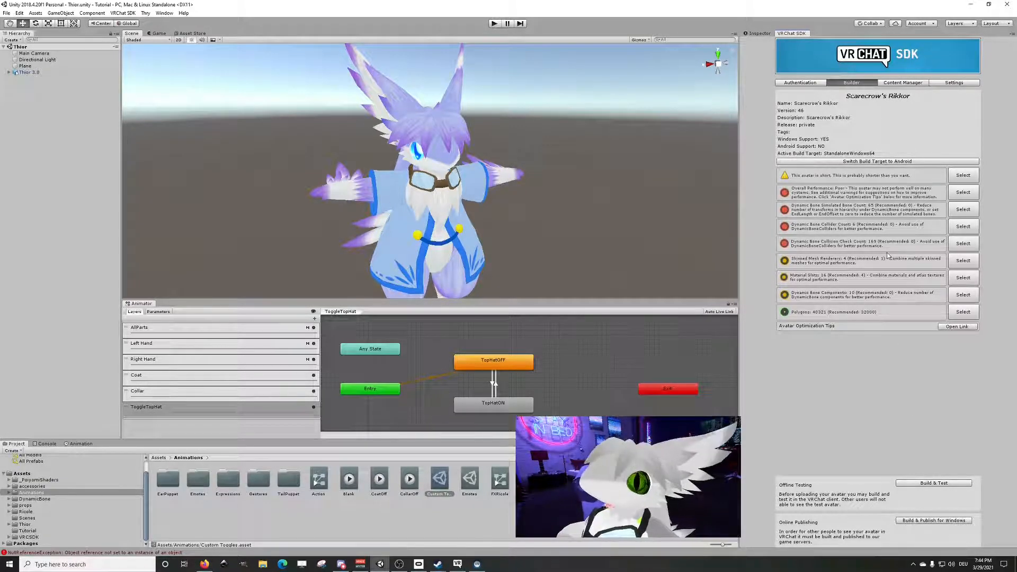
{"action": "left_click", "coordinate": [928, 485]}
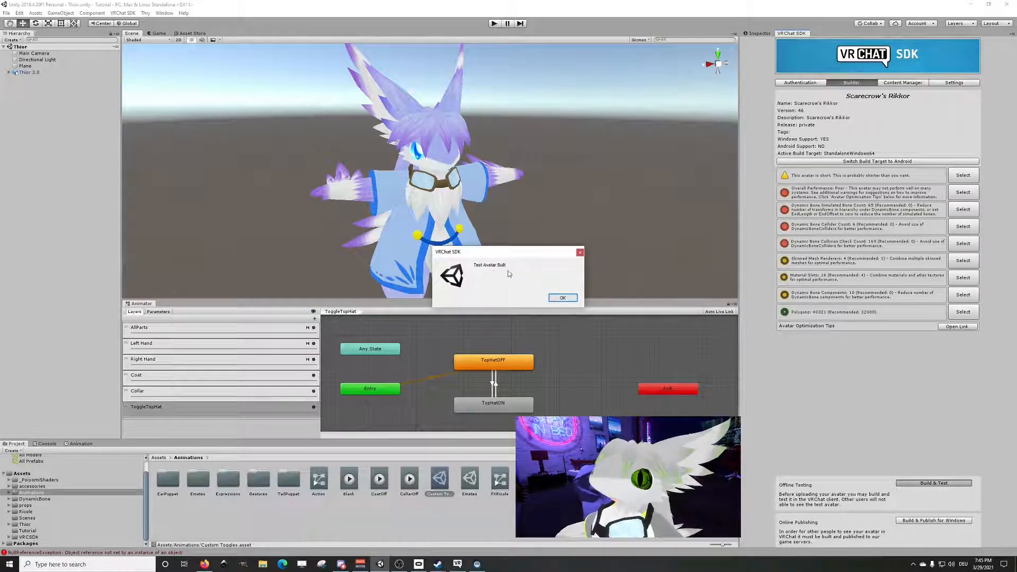
{"action": "left_click", "coordinate": [563, 297]}
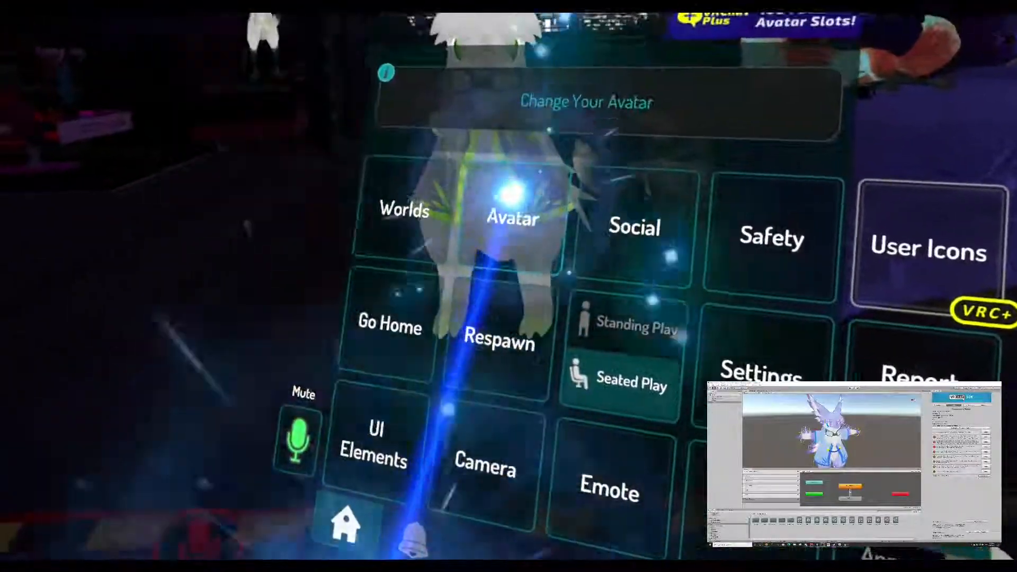
Step: Switch to VRChat and change into the locally built test avatar from the Other group of the avatar list
{"action": "left_click", "coordinate": [511, 193]}
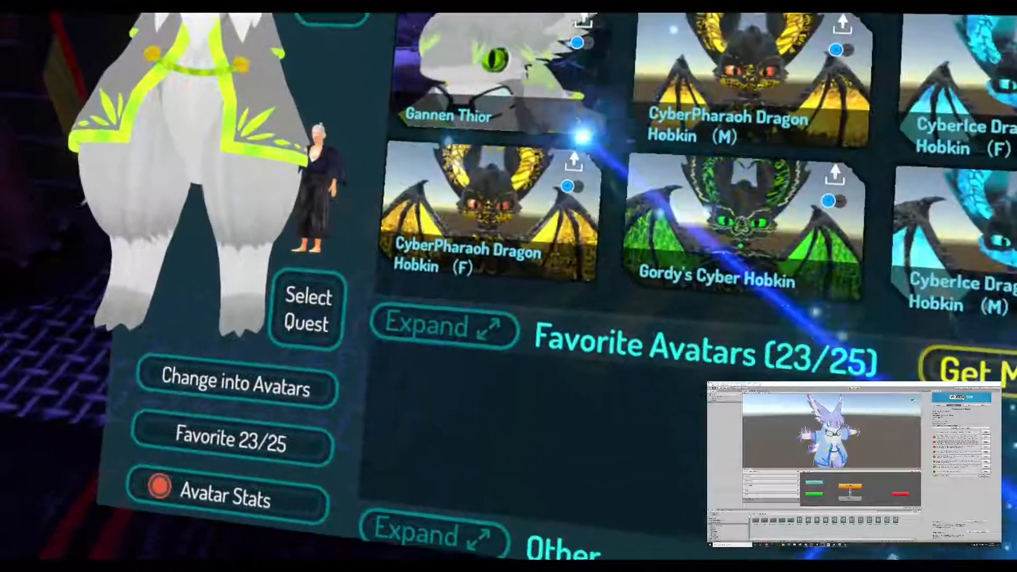
{"action": "scroll", "coordinate": [609, 315], "scroll_direction": "down", "scroll_amount": 8}
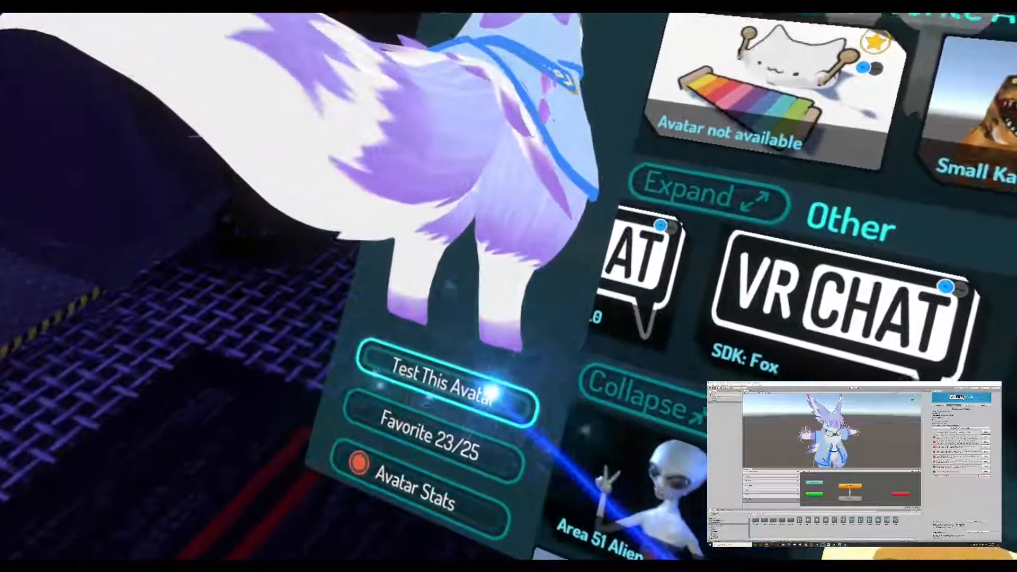
{"action": "left_click", "coordinate": [503, 402]}
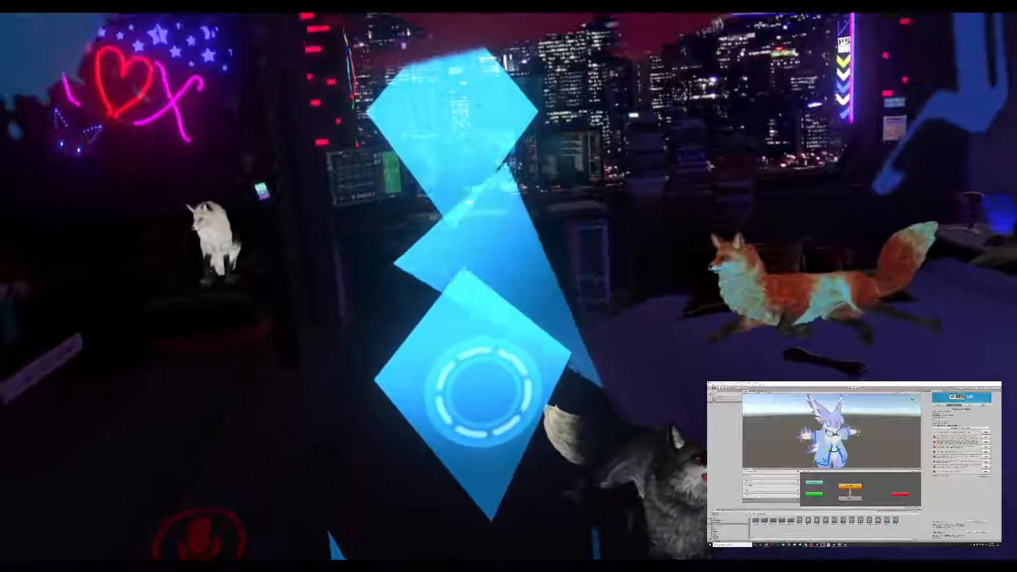